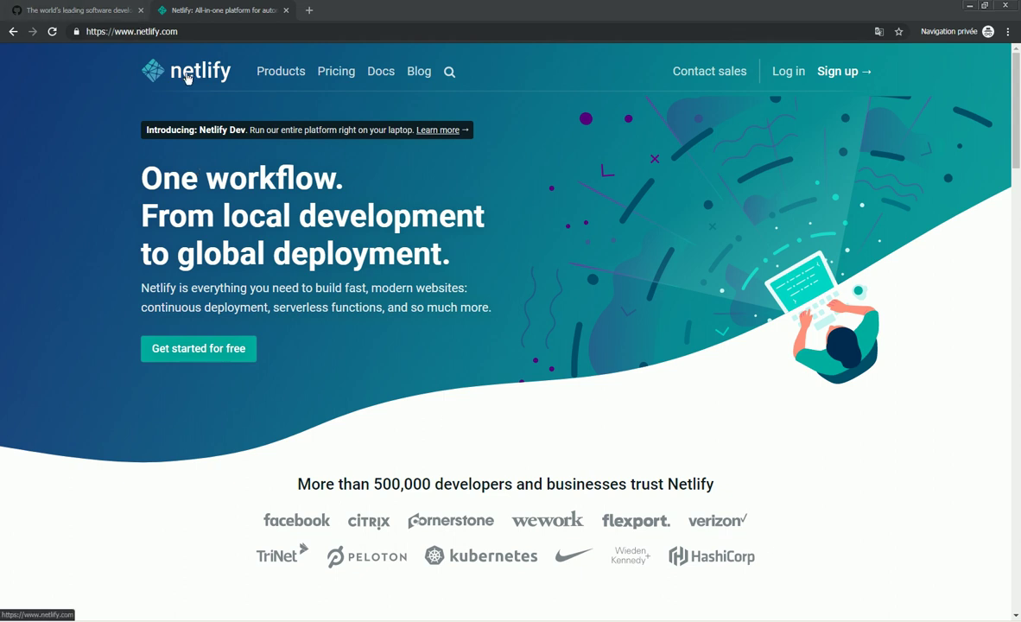
Switch to the GitHub home page and look over the username, email and password fields of its sign-up form
{"action": "left_click", "coordinate": [108, 11]}
{"action": "mouse_move", "coordinate": [190, 62]}
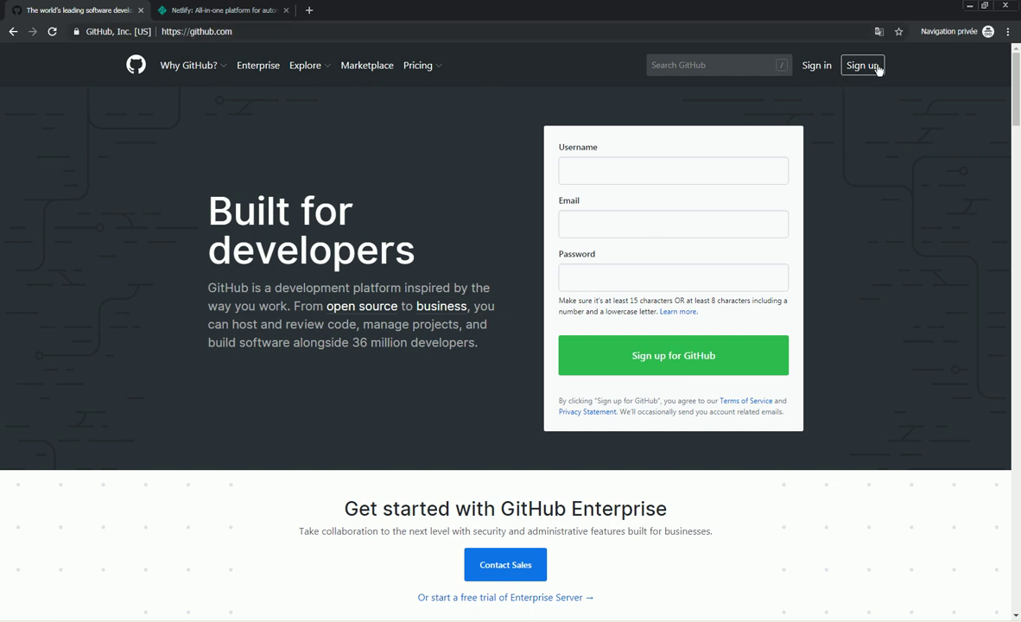
{"action": "left_click", "coordinate": [597, 176]}
{"action": "left_click", "coordinate": [592, 225]}
{"action": "left_click", "coordinate": [595, 278]}
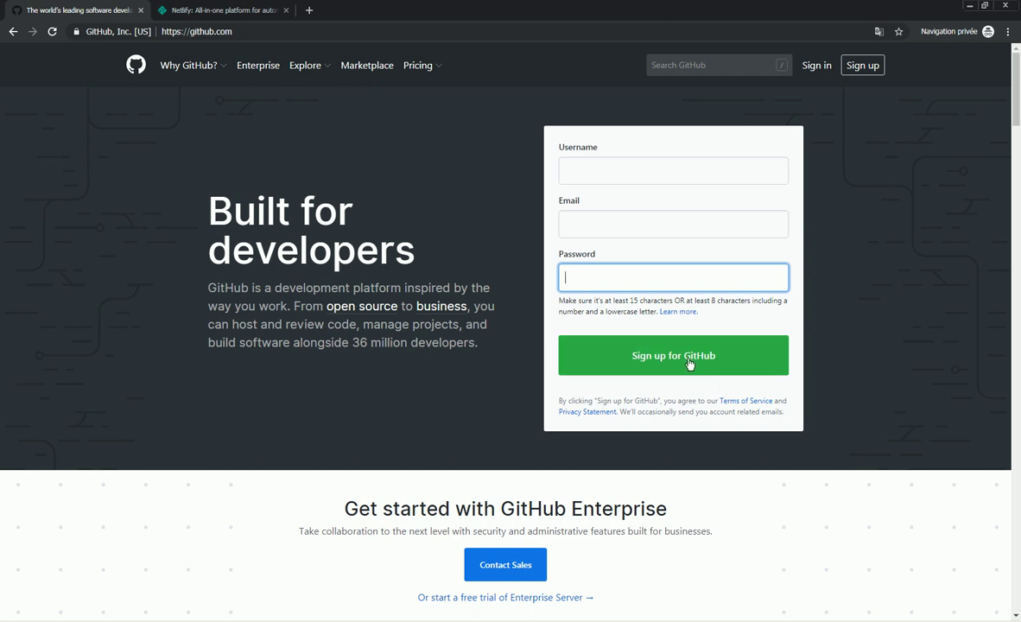
Show Netlify's login with the GitHub option, and close the private browsing window
{"action": "left_click", "coordinate": [218, 12]}
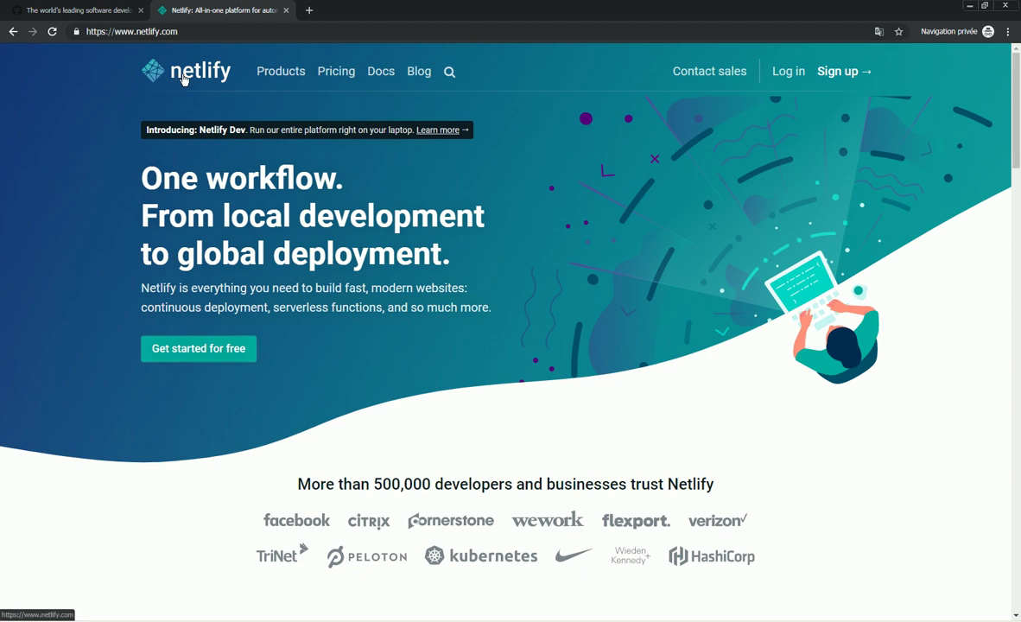
{"action": "left_click", "coordinate": [787, 71]}
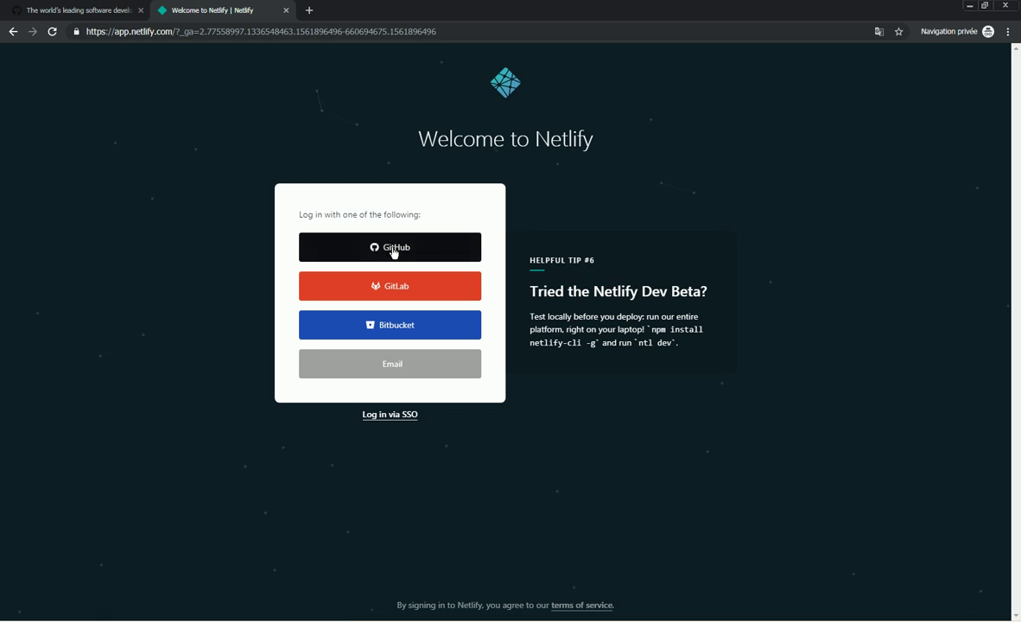
{"action": "left_click", "coordinate": [390, 257]}
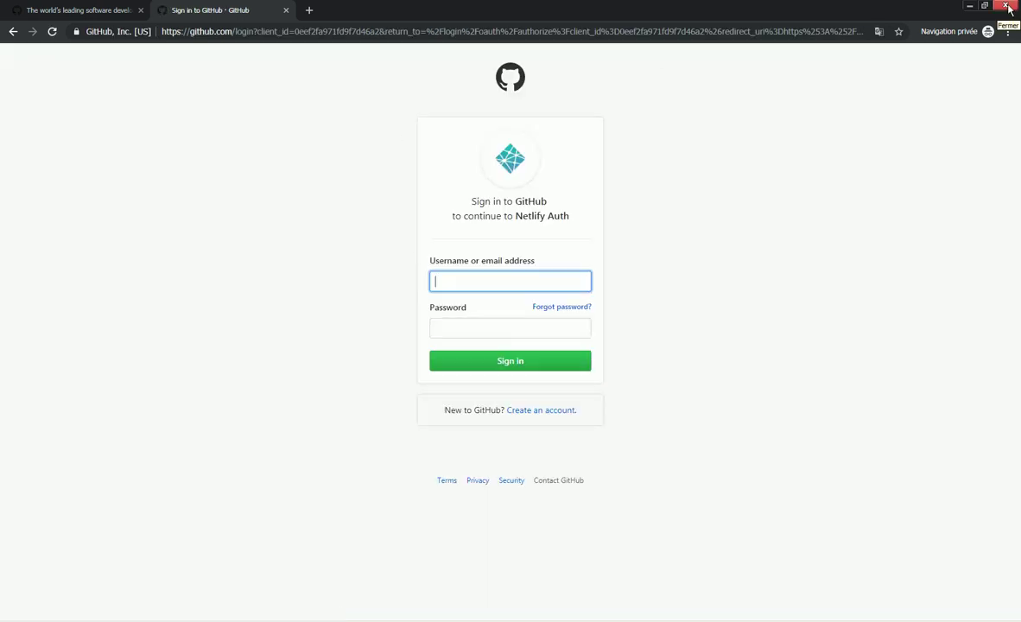
{"action": "left_click", "coordinate": [1008, 7]}
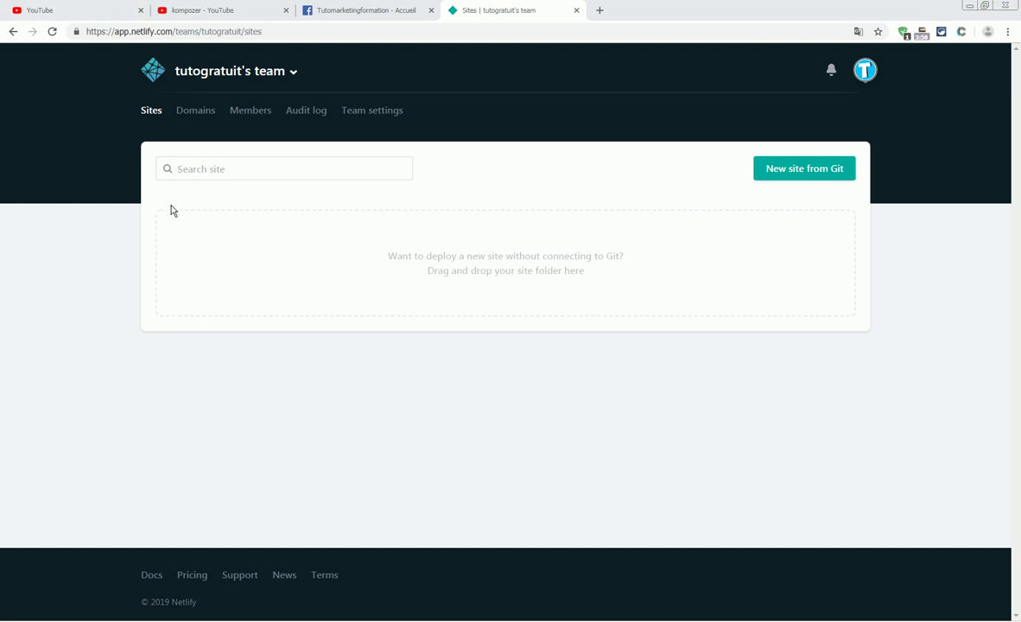
Open index.html from the desktop's logo2 folder and view the page in a maximized browser window
{"action": "left_click_drag", "start_coordinate": [864, 16], "coordinate": [827, 323]}
{"action": "double_click", "coordinate": [705, 222]}
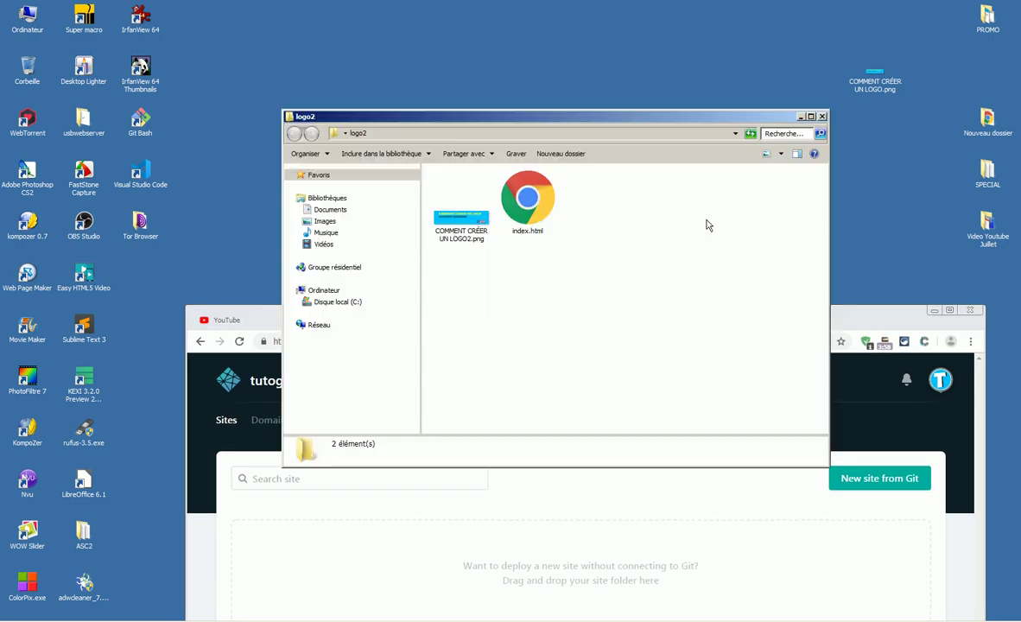
{"action": "double_click", "coordinate": [546, 200]}
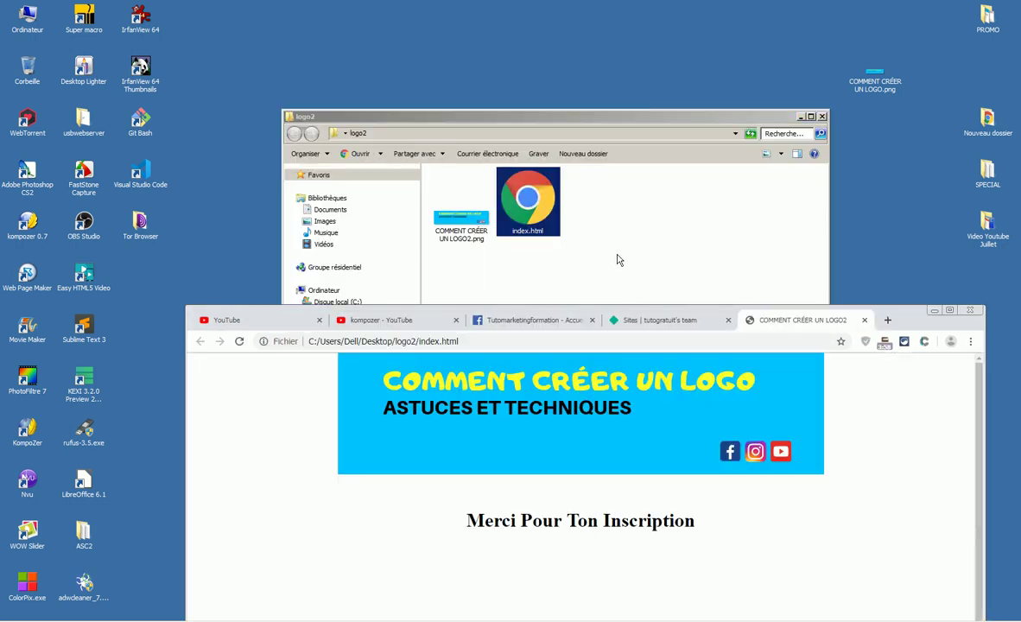
{"action": "left_click", "coordinate": [956, 312]}
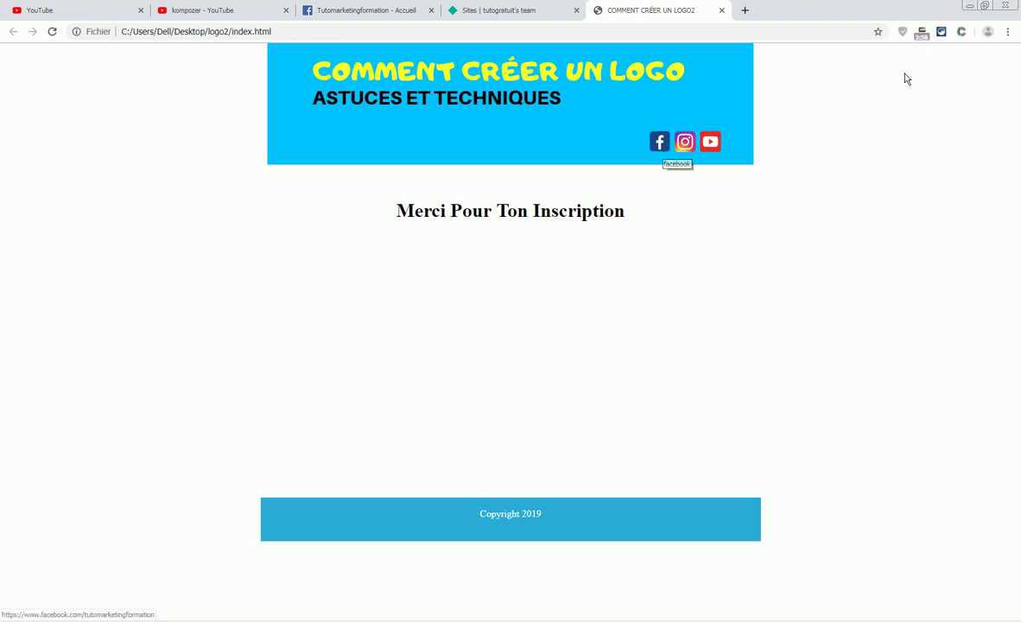
{"action": "left_click", "coordinate": [969, 5]}
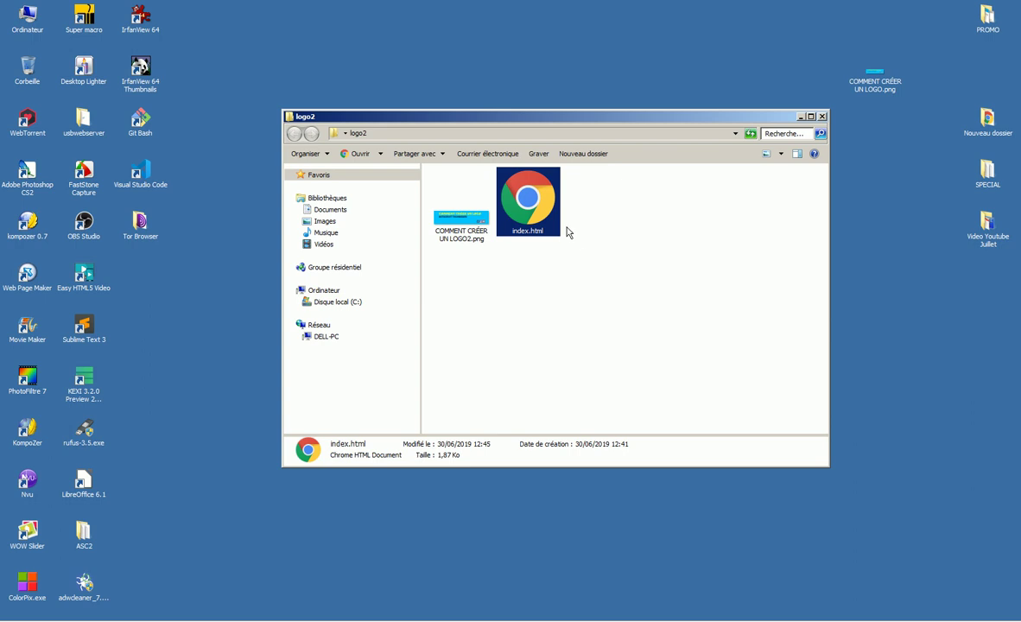
Examine the file names in the logo and logo2 folders and close both folder windows
{"action": "left_click_drag", "start_coordinate": [599, 121], "coordinate": [692, 324]}
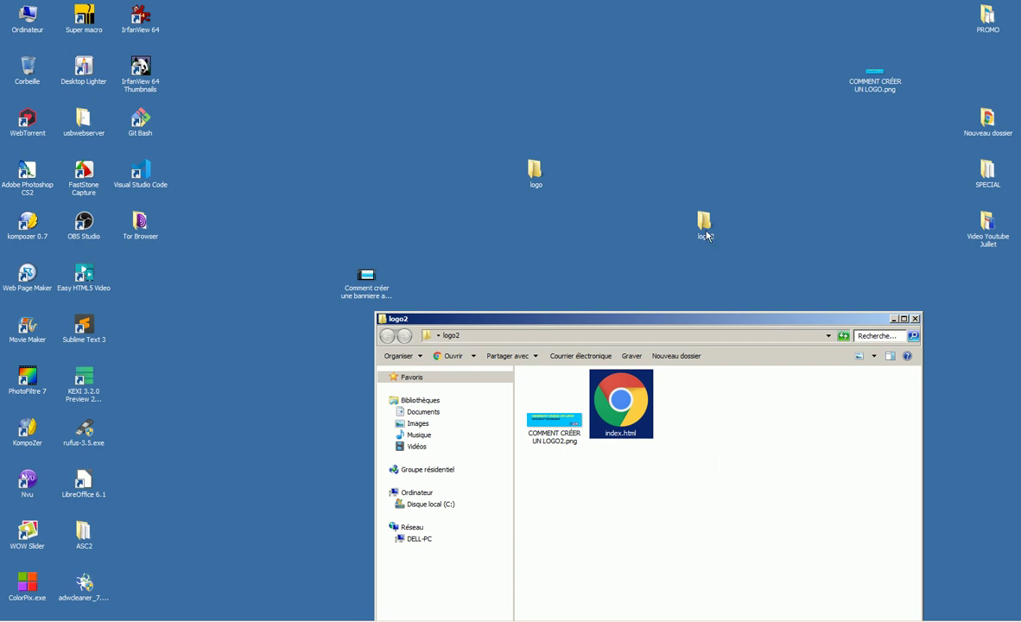
{"action": "double_click", "coordinate": [538, 170]}
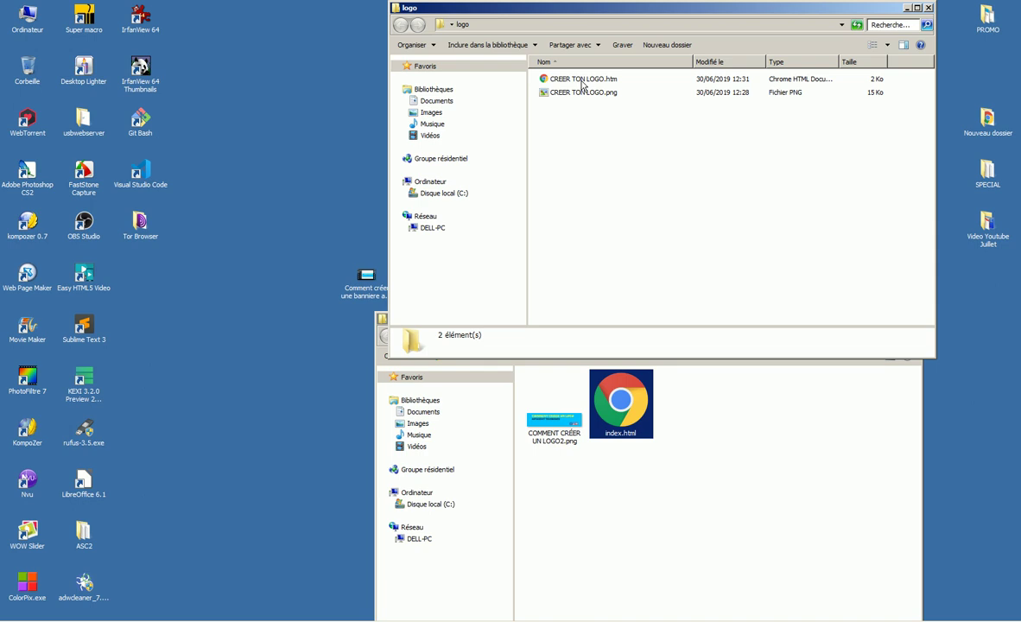
{"action": "left_click", "coordinate": [929, 8]}
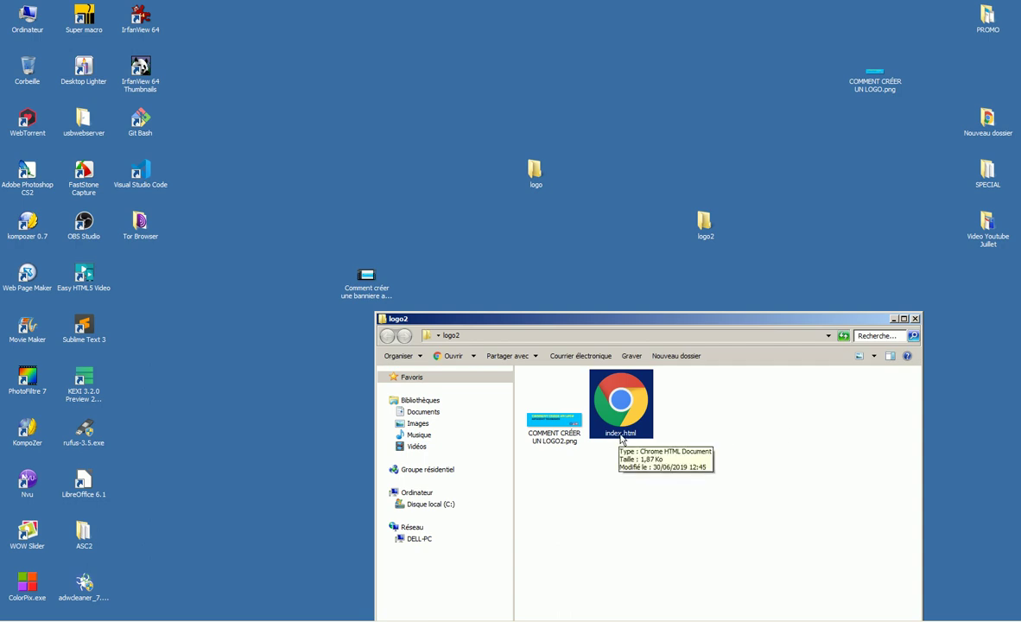
{"action": "left_click", "coordinate": [916, 319]}
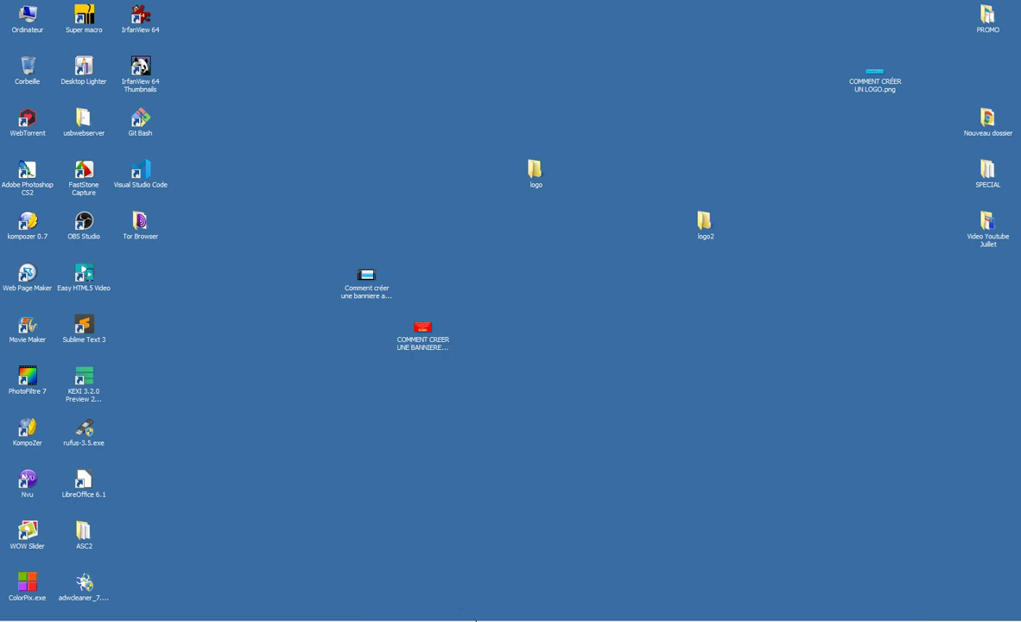
Close the local preview of index.html and deploy the desktop's logo2 folder to Netlify as a new site
{"action": "key", "text": "alt+Tab"}
{"action": "left_click", "coordinate": [720, 10]}
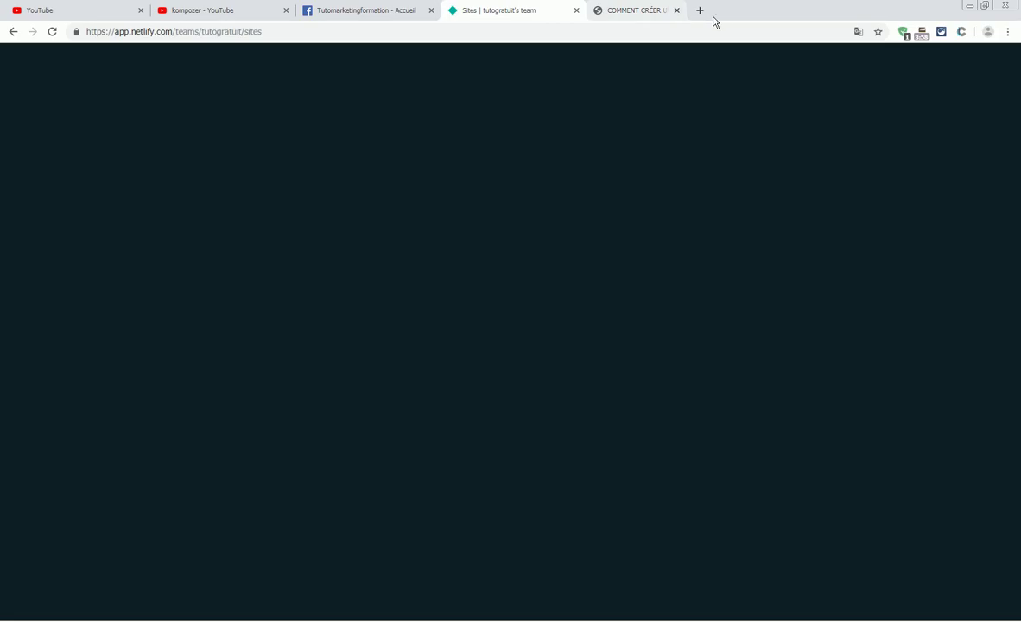
{"action": "double_click", "coordinate": [750, 15]}
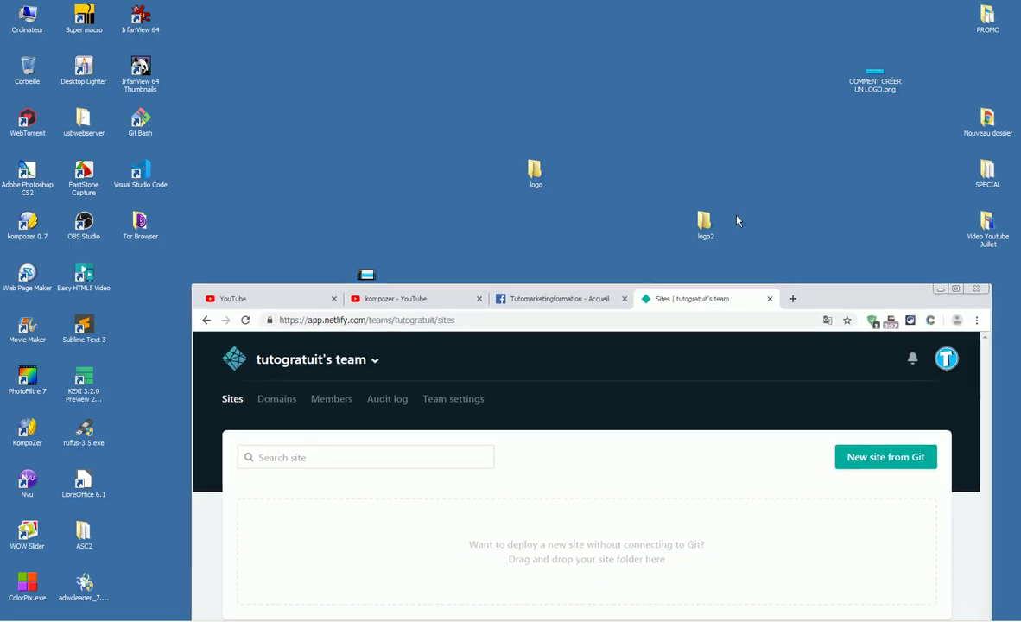
{"action": "left_click_drag", "start_coordinate": [702, 222], "coordinate": [588, 531]}
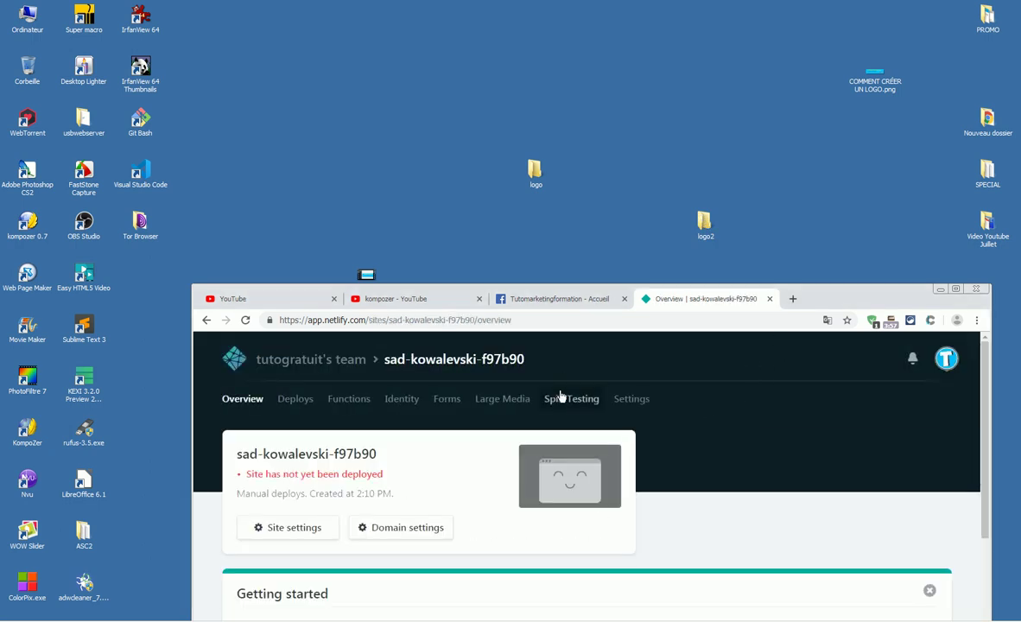
{"action": "left_click", "coordinate": [958, 291]}
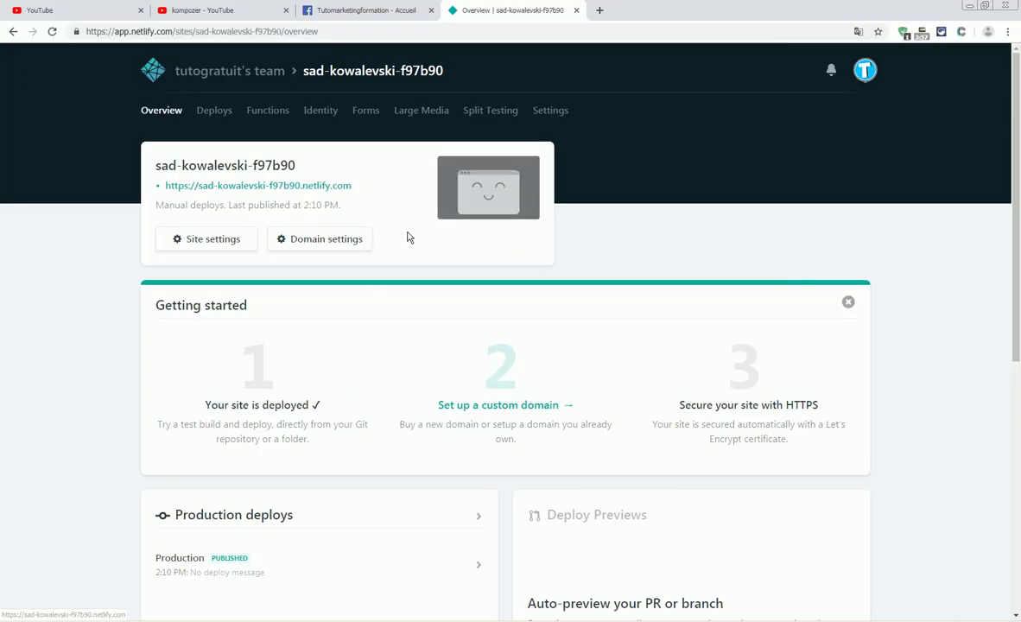
Open the deployed site's link in a new tab, check the published page and return to the Netlify overview
{"action": "right_click", "coordinate": [263, 186]}
{"action": "left_click", "coordinate": [319, 196]}
{"action": "left_click", "coordinate": [657, 11]}
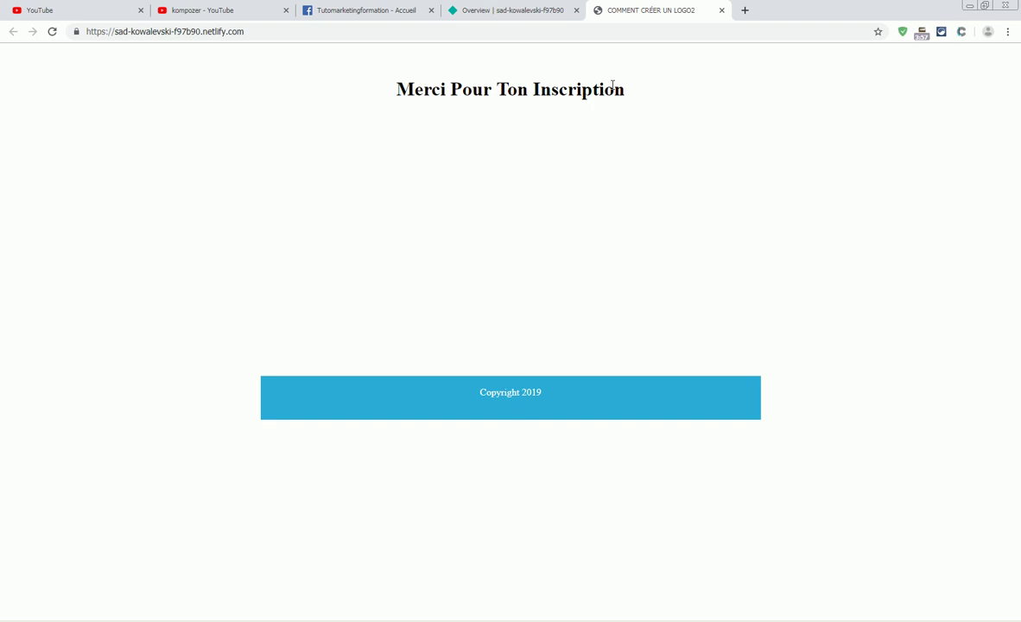
{"action": "left_click", "coordinate": [522, 12]}
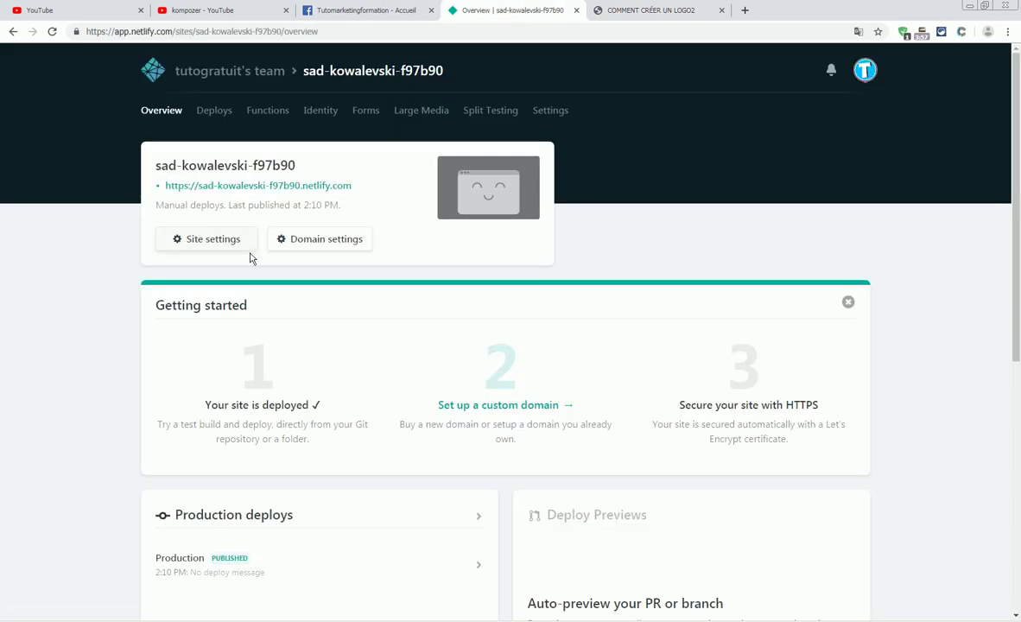
Create a new folder named png inside the desktop's logo2 folder
{"action": "left_click", "coordinate": [969, 7]}
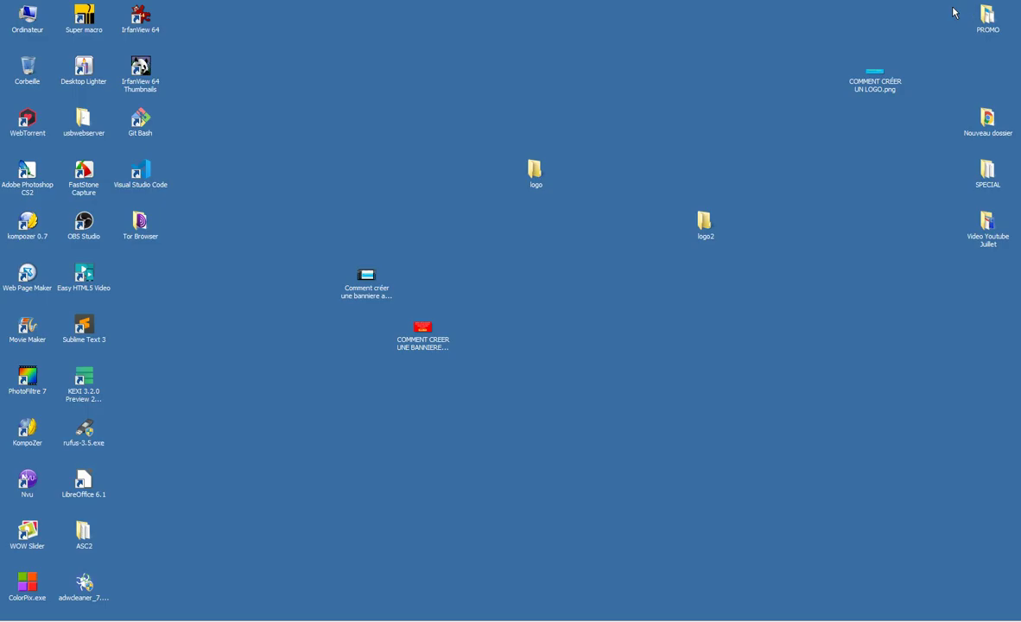
{"action": "double_click", "coordinate": [704, 223]}
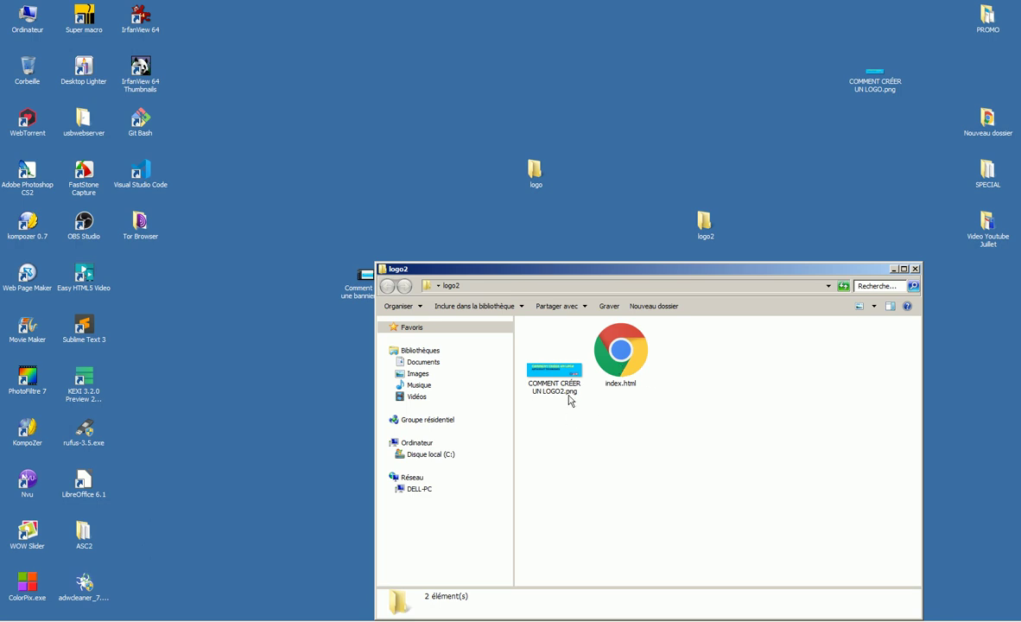
{"action": "right_click", "coordinate": [559, 445]}
{"action": "mouse_move", "coordinate": [695, 424]}
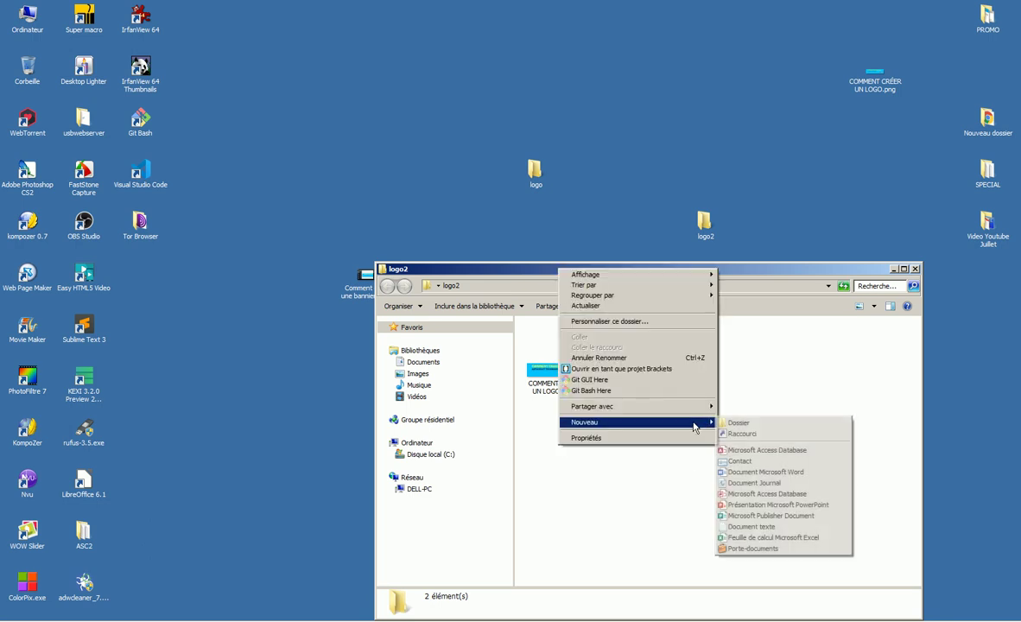
{"action": "left_click", "coordinate": [737, 424]}
{"action": "type", "text": "p"}
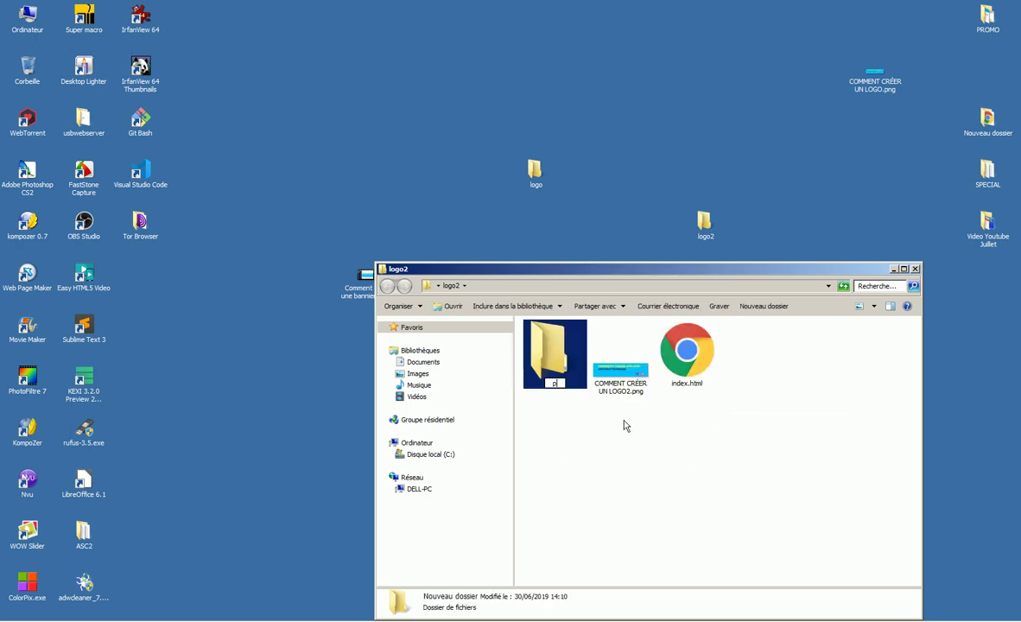
{"action": "left_click", "coordinate": [628, 430]}
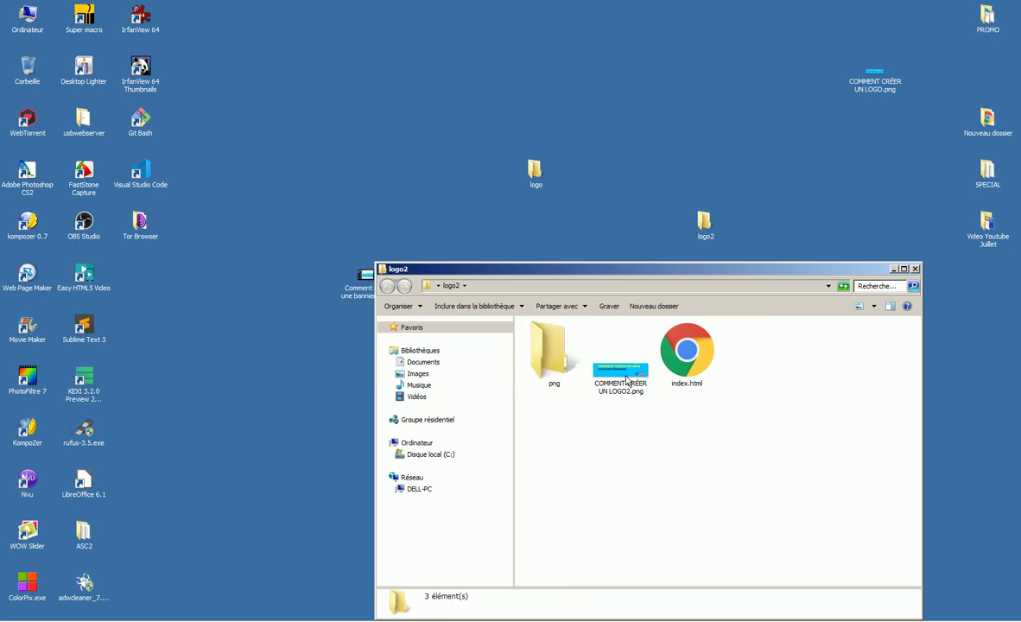
Move COMMENT CRÉER UN LOGO2.png into the png folder and close the logo2 window
{"action": "right_click", "coordinate": [628, 381]}
{"action": "left_click", "coordinate": [574, 375]}
{"action": "left_click_drag", "start_coordinate": [609, 372], "coordinate": [546, 368]}
{"action": "key", "text": "alt+F4"}
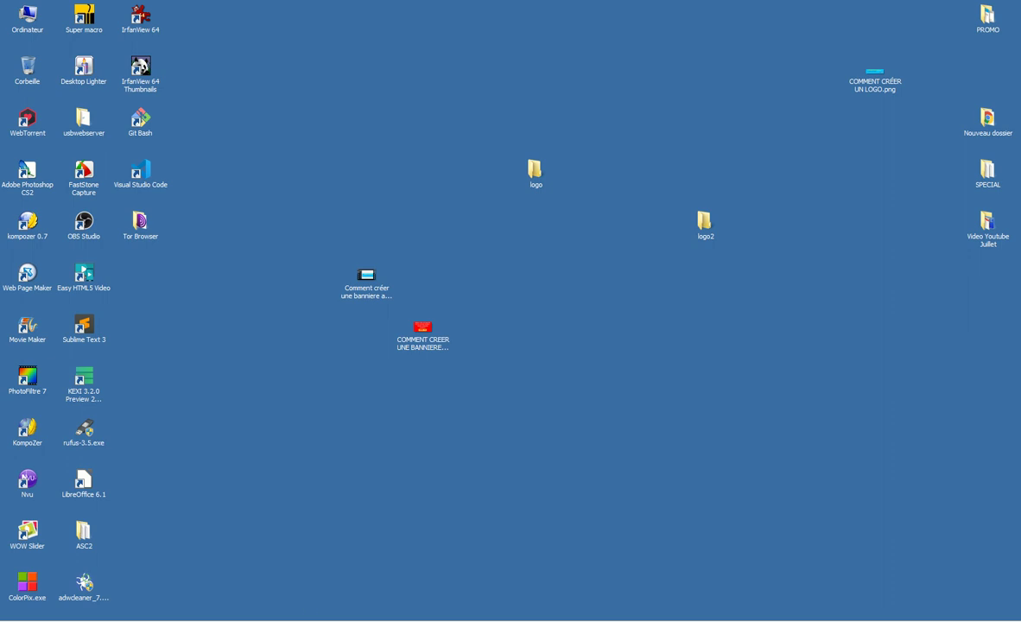
Return to the browser, close the published page and look over the site's Netlify overview
{"action": "key", "text": "alt+Tab"}
{"action": "left_click", "coordinate": [683, 9]}
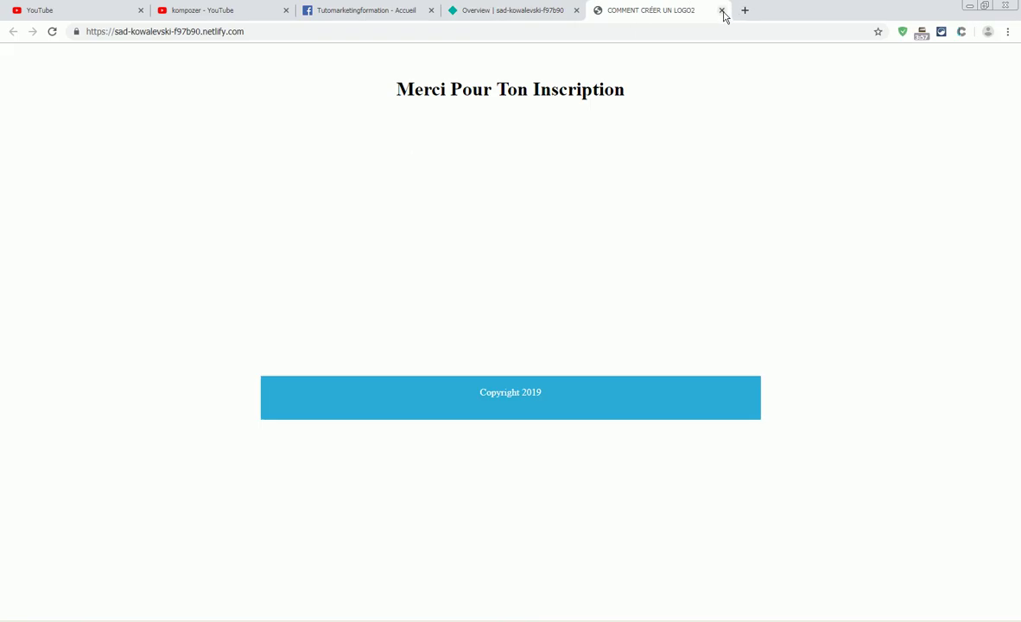
{"action": "left_click", "coordinate": [722, 10]}
{"action": "scroll", "coordinate": [389, 242], "scroll_direction": "down", "scroll_amount": 4}
{"action": "scroll", "coordinate": [395, 255], "scroll_direction": "down", "scroll_amount": 3}
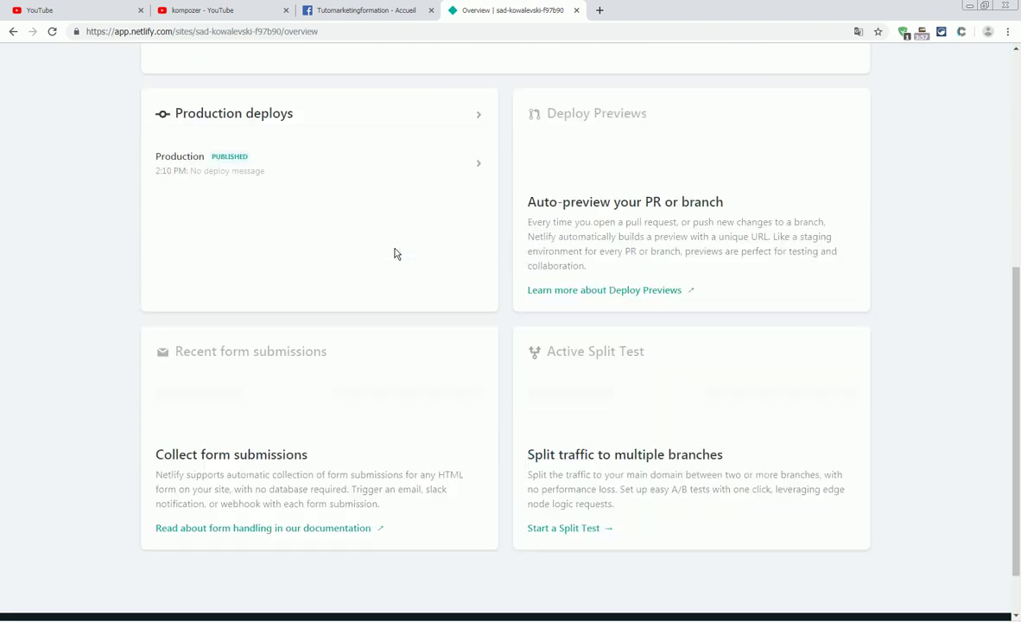
{"action": "scroll", "coordinate": [395, 255], "scroll_direction": "up", "scroll_amount": 10}
Delete the sad-kowalevski-f97b90 site from its settings, entering the site name as confirmation
{"action": "left_click", "coordinate": [208, 238]}
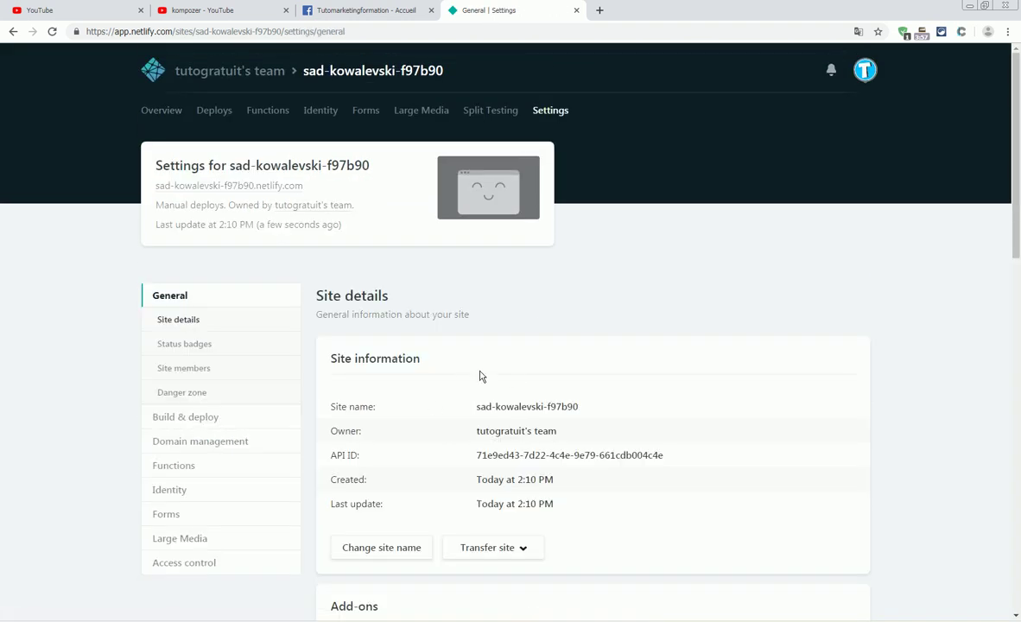
{"action": "scroll", "coordinate": [467, 383], "scroll_direction": "down", "scroll_amount": 10}
{"action": "left_click", "coordinate": [380, 458]}
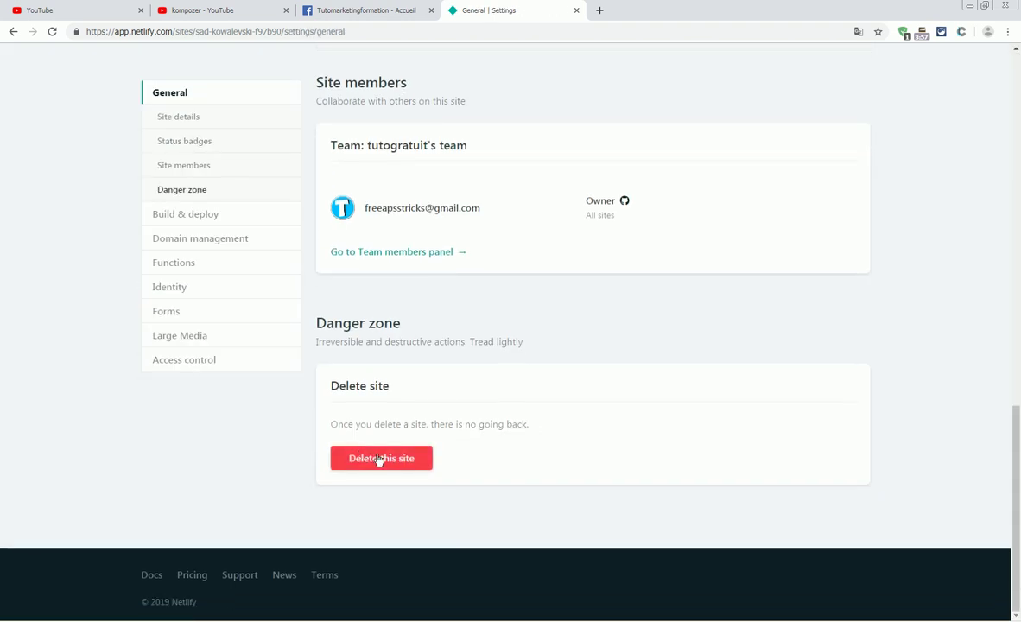
{"action": "left_click_drag", "start_coordinate": [442, 397], "coordinate": [349, 398]}
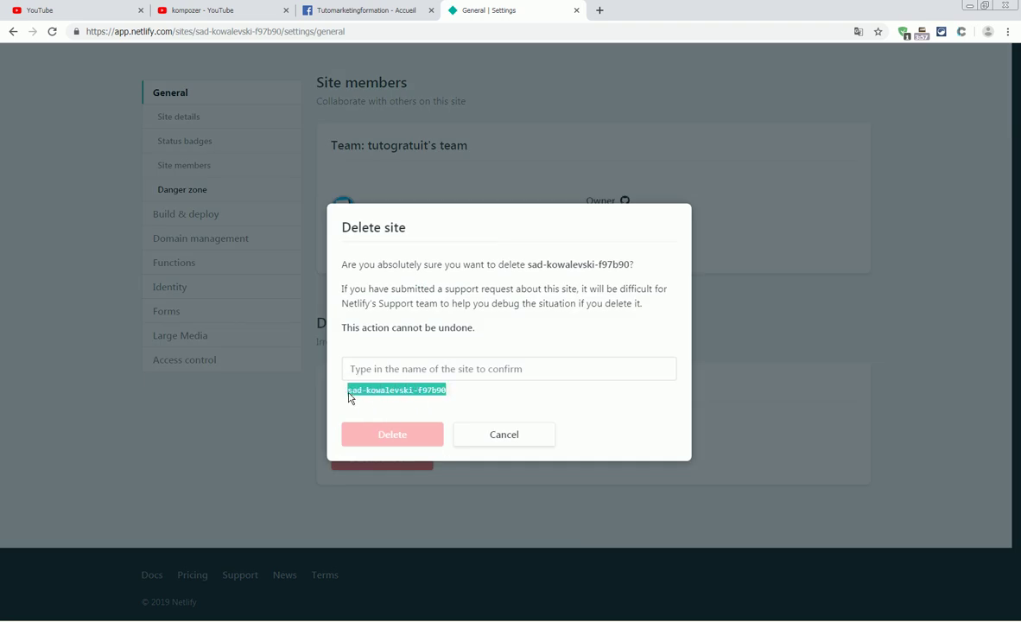
{"action": "right_click", "coordinate": [360, 391]}
{"action": "left_click", "coordinate": [392, 398]}
{"action": "right_click", "coordinate": [402, 375]}
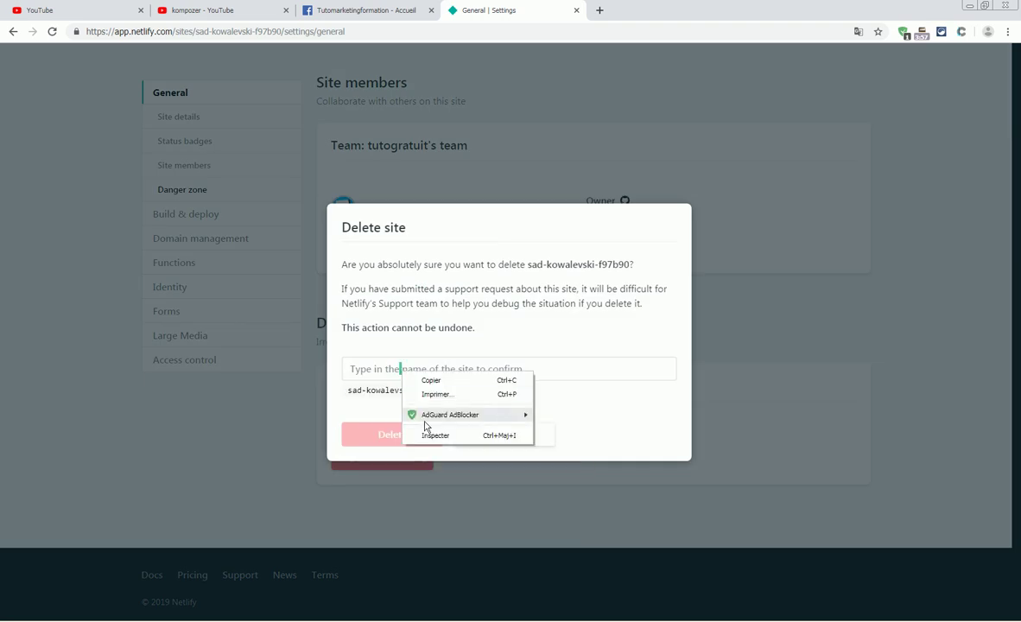
{"action": "left_click", "coordinate": [581, 369]}
{"action": "key", "text": "ctrl+v"}
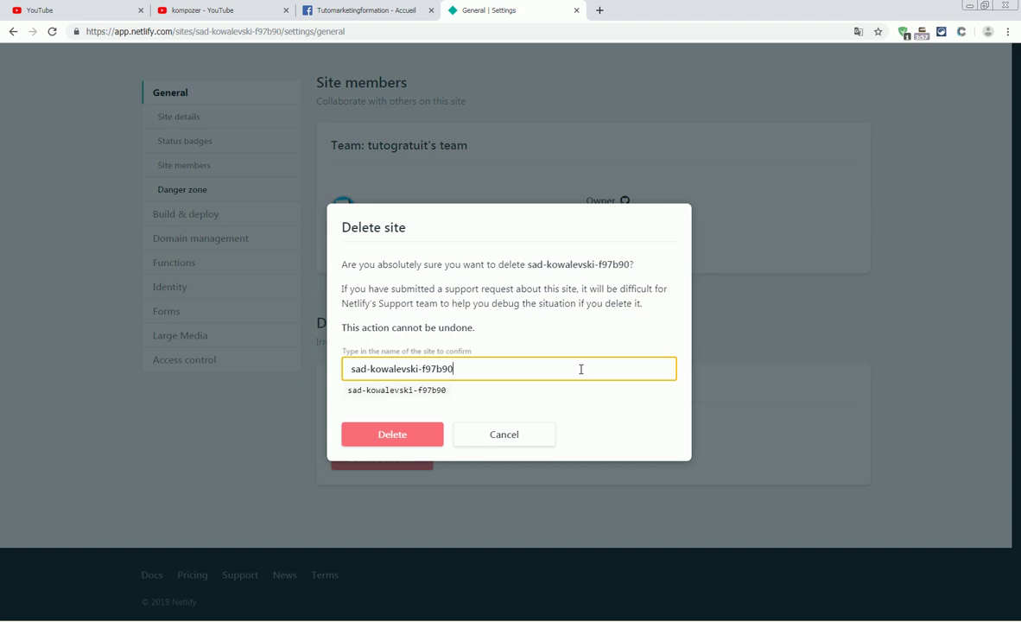
{"action": "left_click", "coordinate": [431, 436]}
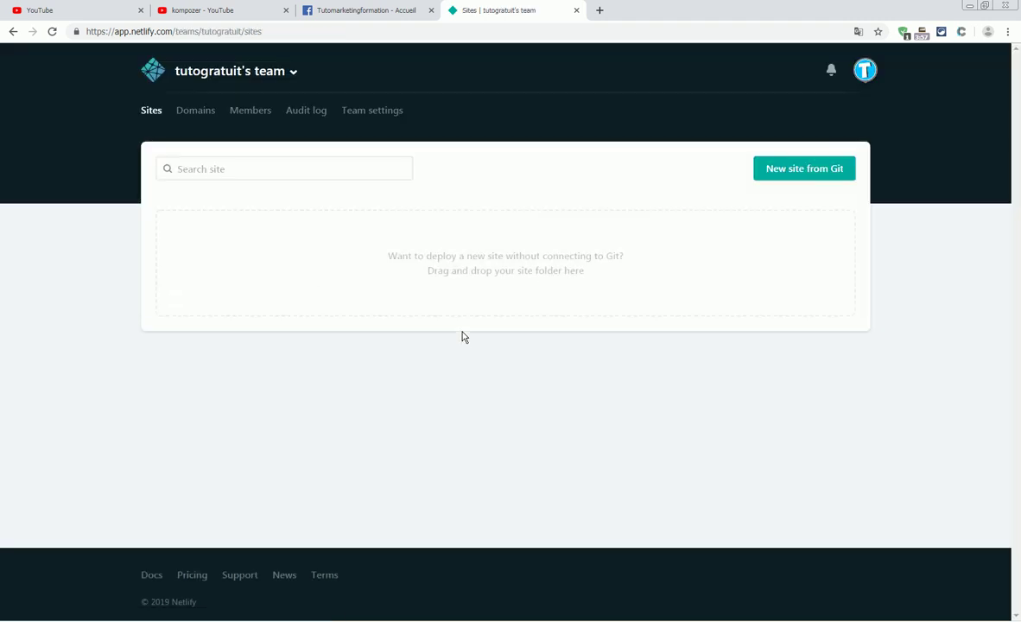
Shrink the browser window to uncover the desktop, and open index.html from the logo2 folder in KompoZer
{"action": "left_click_drag", "start_coordinate": [928, 11], "coordinate": [836, 292]}
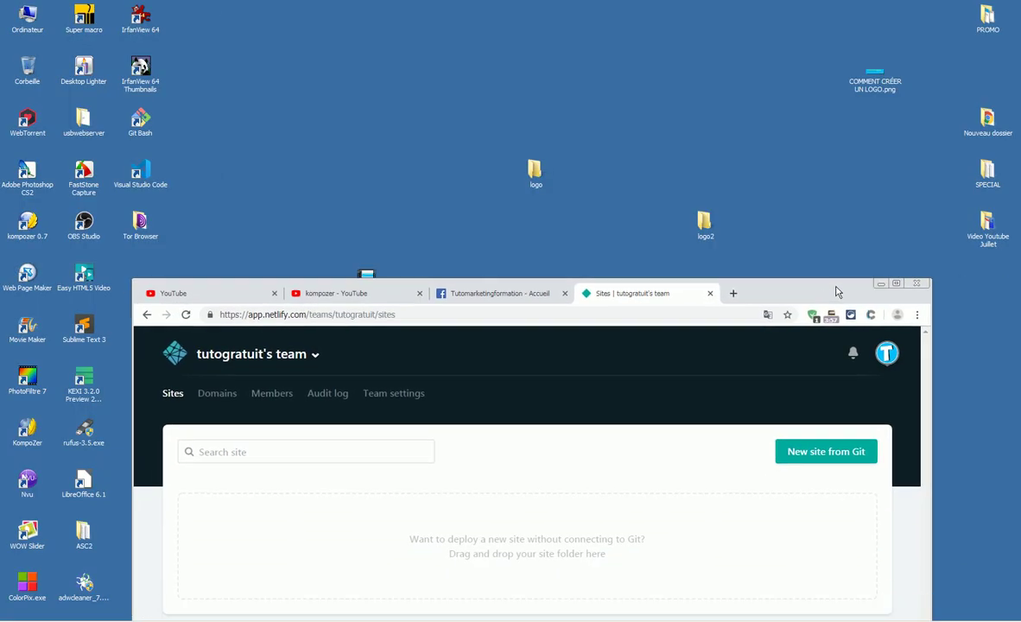
{"action": "double_click", "coordinate": [706, 222]}
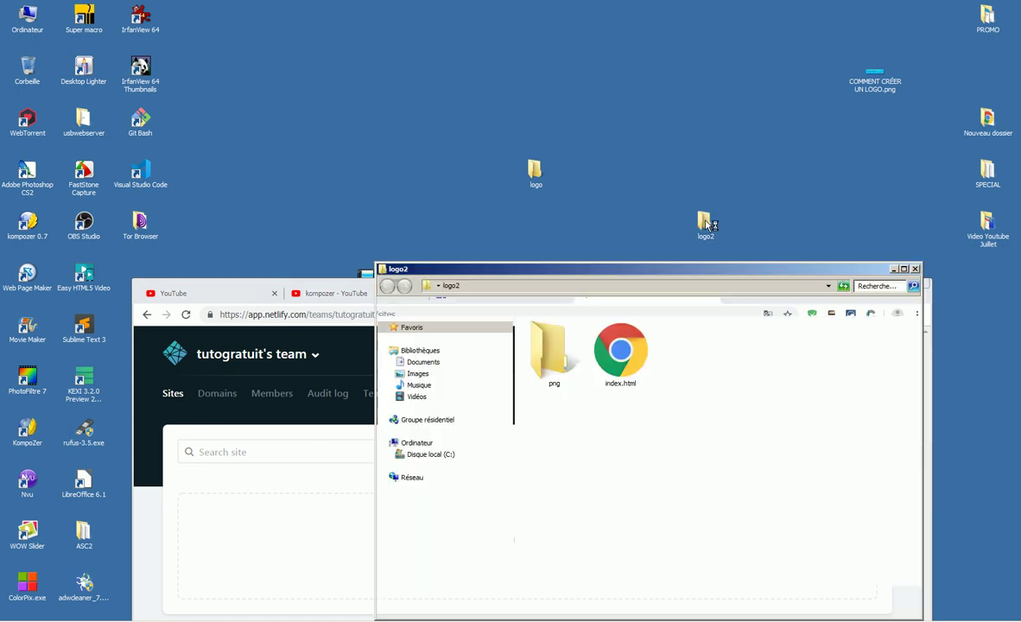
{"action": "right_click", "coordinate": [635, 363]}
{"action": "mouse_move", "coordinate": [691, 432]}
{"action": "left_click", "coordinate": [792, 466]}
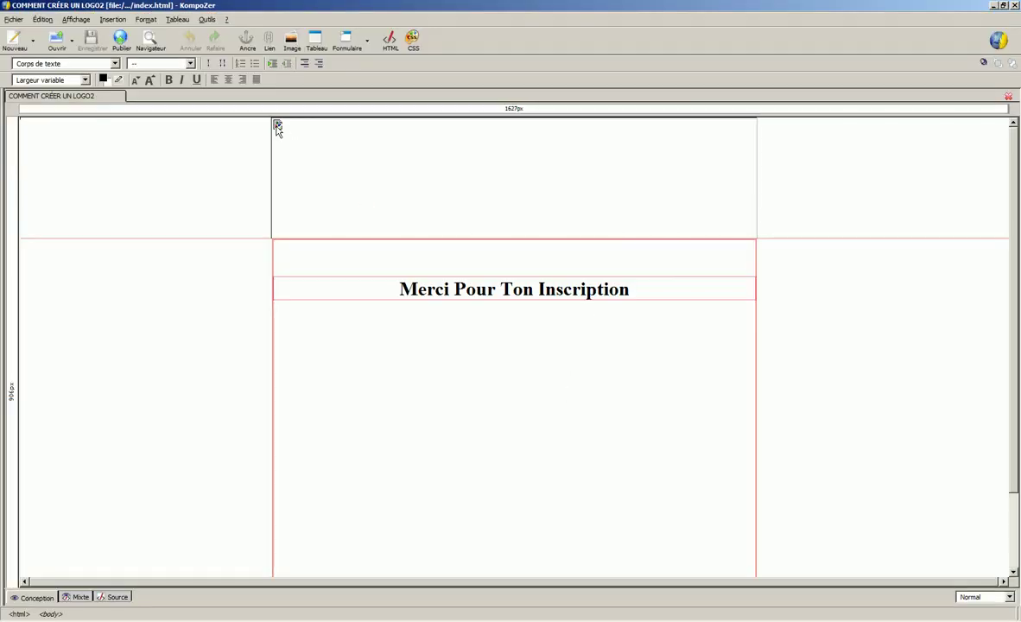
{"action": "left_click", "coordinate": [994, 6]}
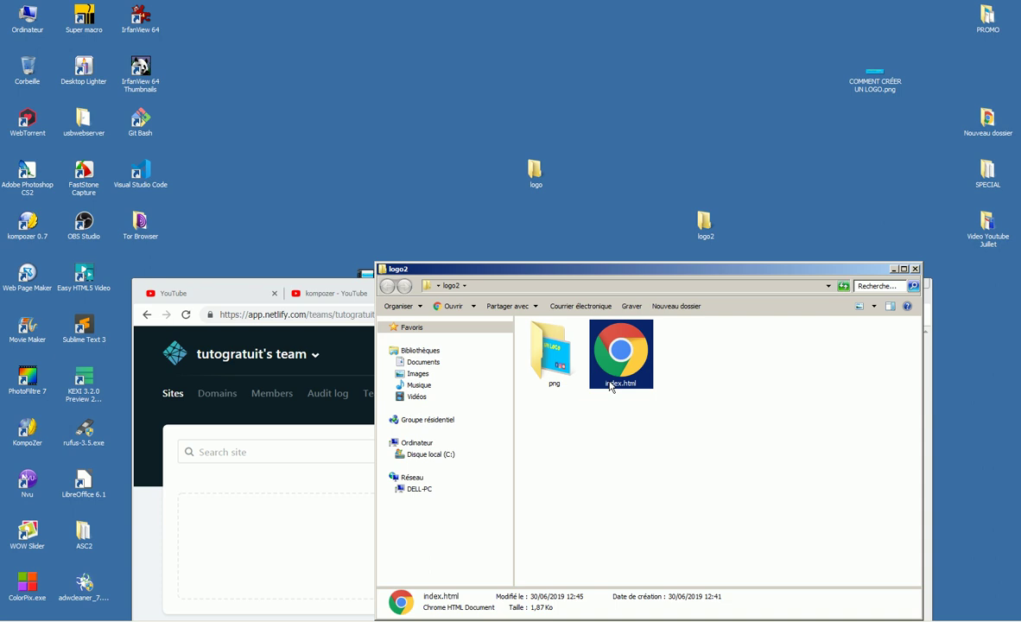
Rename the image inside logo2's png folder to banner.png
{"action": "double_click", "coordinate": [540, 346]}
{"action": "right_click", "coordinate": [554, 346]}
{"action": "left_click", "coordinate": [583, 314]}
{"action": "type", "text": "banner"}
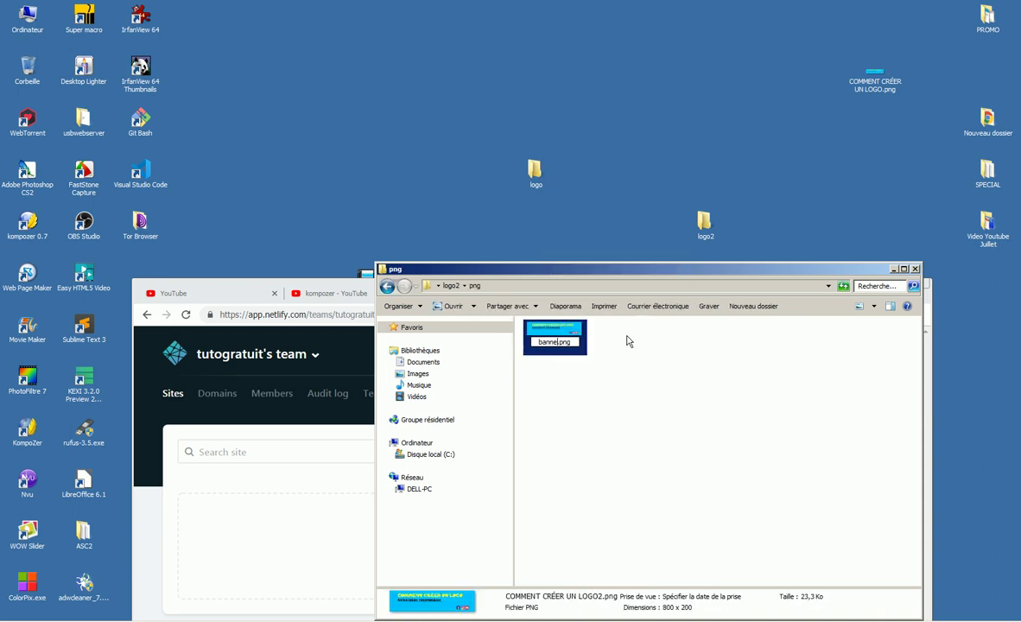
{"action": "left_click", "coordinate": [700, 441]}
{"action": "left_click", "coordinate": [701, 441]}
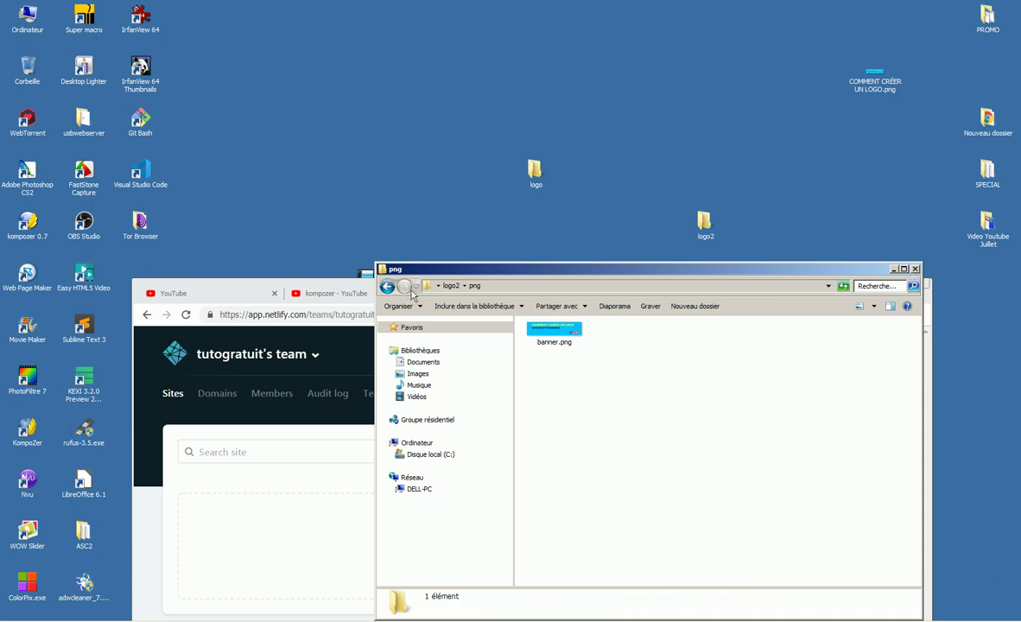
Return to the logo2 folder and preview index.html in the browser to check whether its image loads
{"action": "left_click", "coordinate": [451, 286]}
{"action": "double_click", "coordinate": [608, 328]}
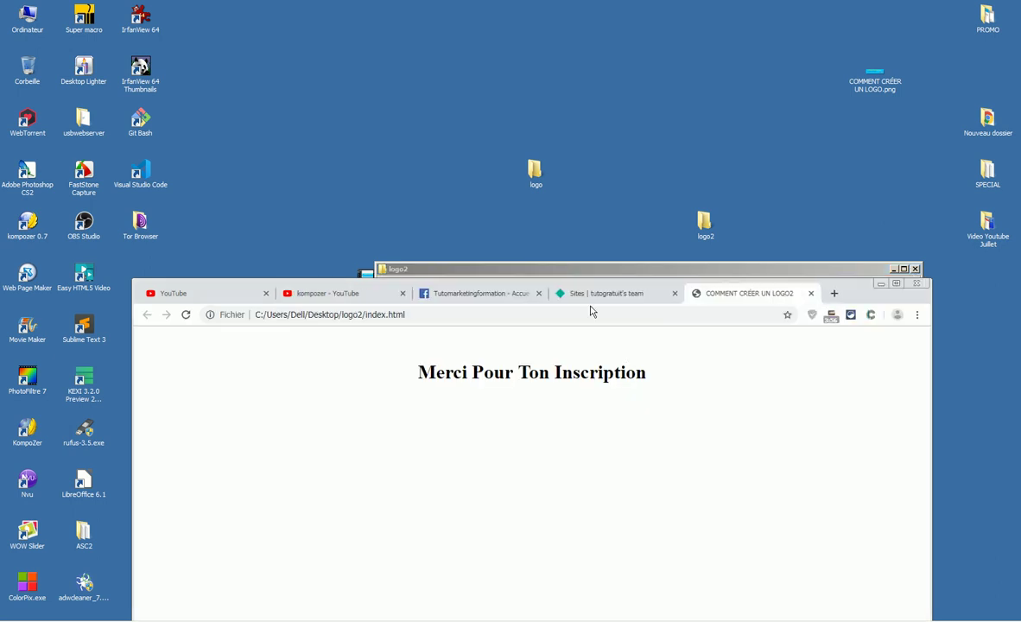
{"action": "left_click", "coordinate": [881, 284]}
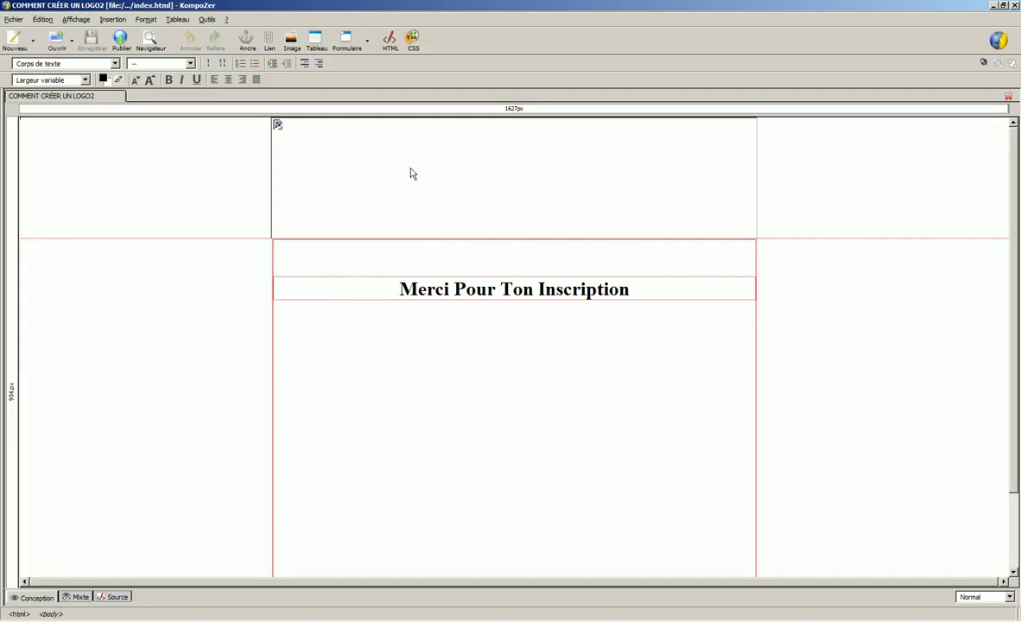
In KompoZer, relink the page's top image to png/banner.png in its image properties
{"action": "double_click", "coordinate": [372, 147]}
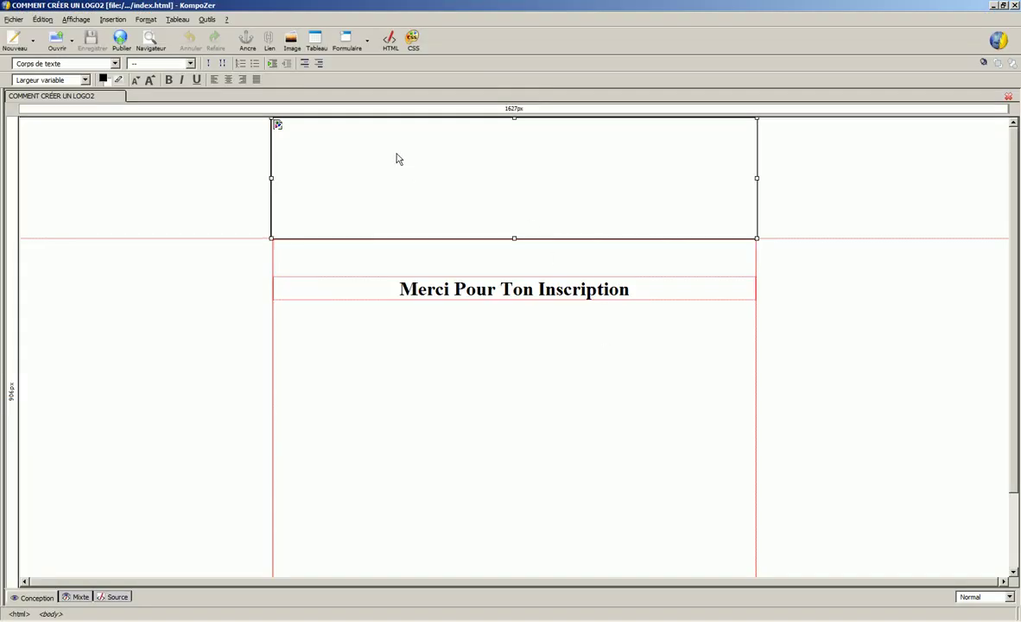
{"action": "left_click", "coordinate": [238, 80]}
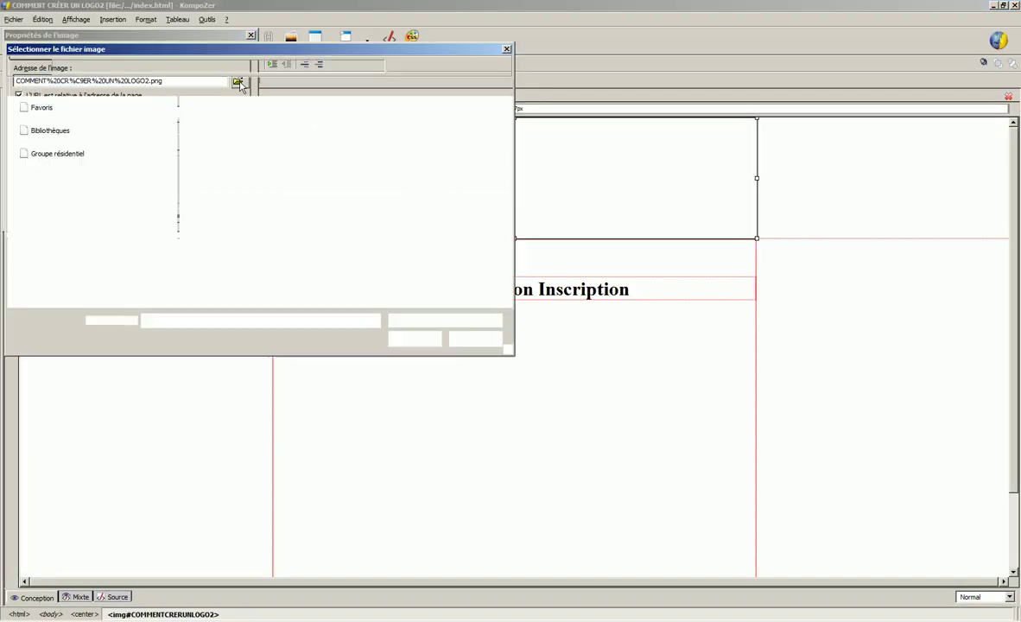
{"action": "double_click", "coordinate": [355, 203]}
{"action": "double_click", "coordinate": [190, 119]}
{"action": "left_click", "coordinate": [208, 125]}
{"action": "left_click", "coordinate": [411, 339]}
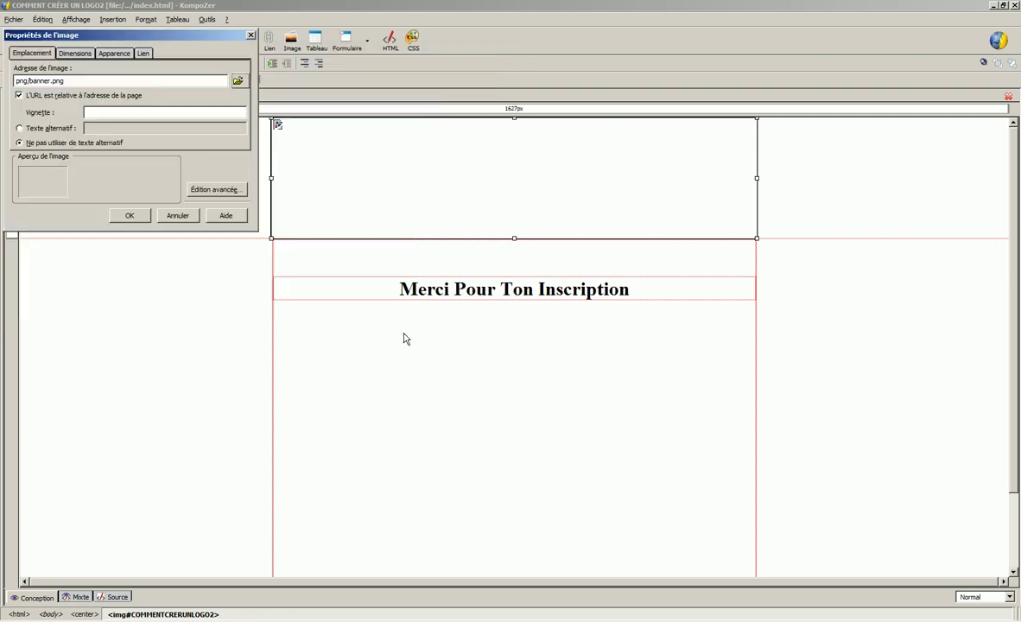
{"action": "left_click", "coordinate": [131, 211]}
{"action": "scroll", "coordinate": [614, 326], "scroll_direction": "down", "scroll_amount": 2}
{"action": "scroll", "coordinate": [614, 326], "scroll_direction": "up", "scroll_amount": 2}
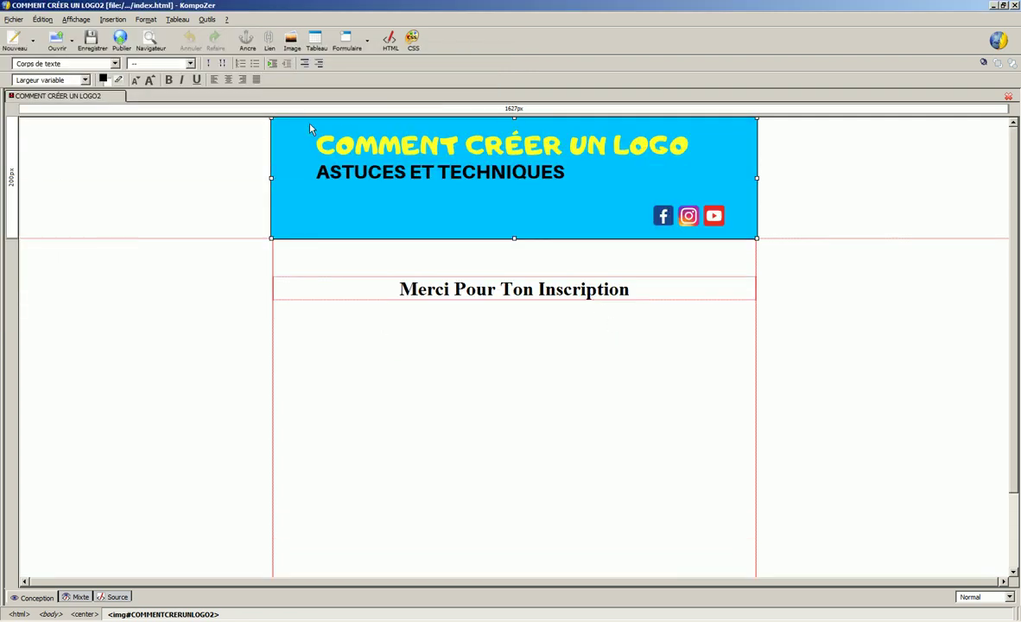
Save the page, minimize KompoZer and close the logo2 folder window
{"action": "left_click", "coordinate": [93, 42]}
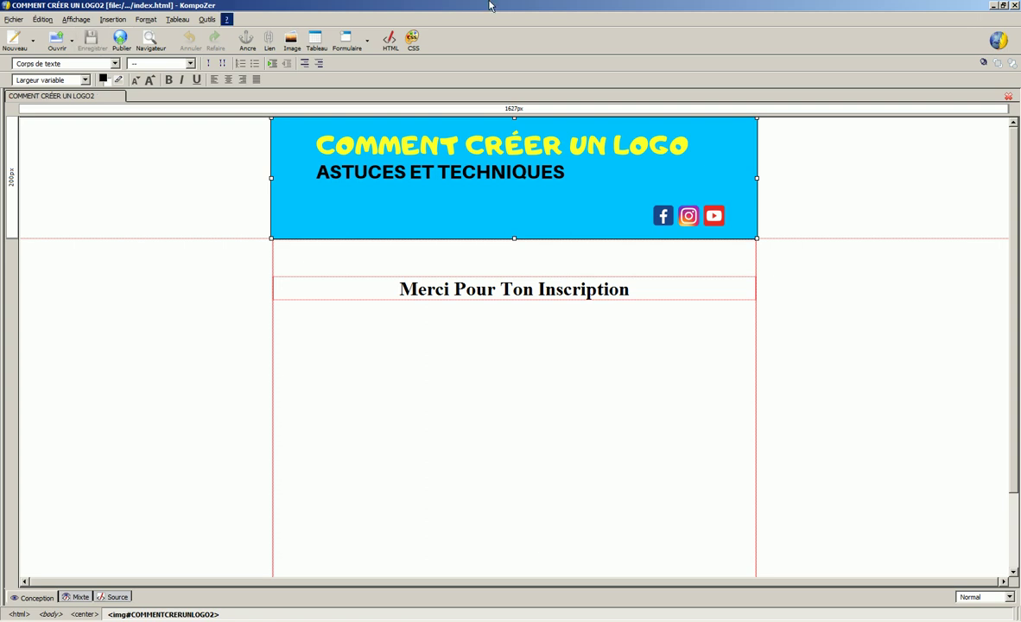
{"action": "left_click", "coordinate": [993, 5]}
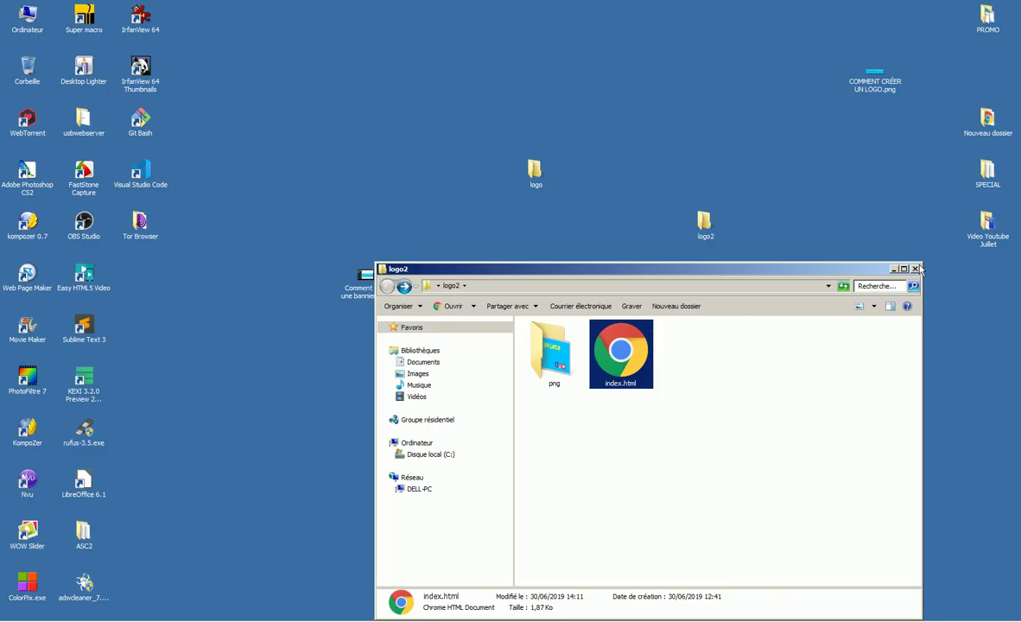
{"action": "left_click", "coordinate": [916, 269]}
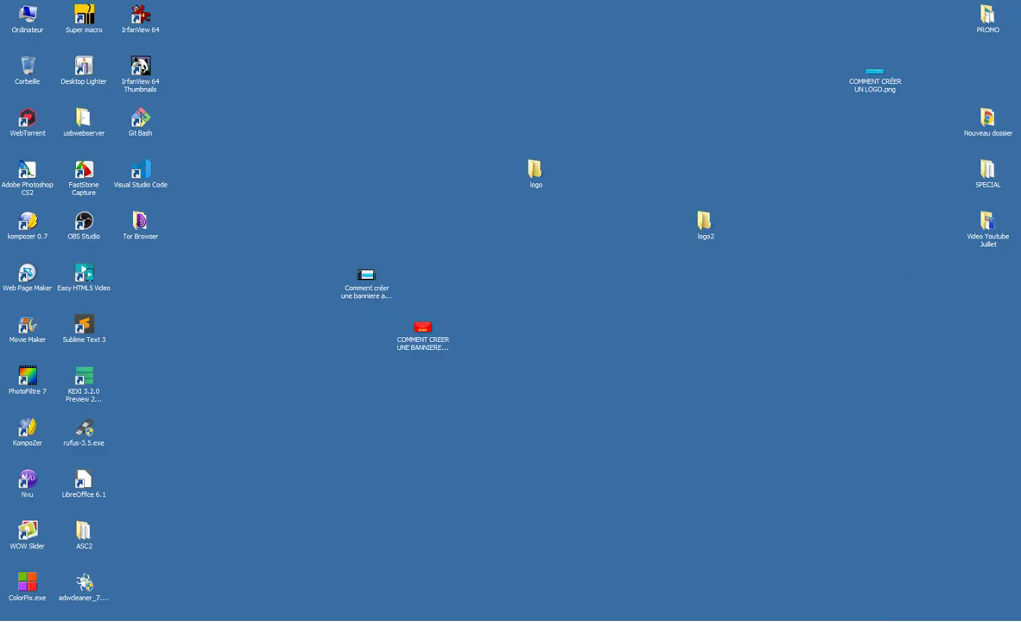
Switch to the browser, close the local preview and deploy the desktop's logo2 folder as a new Netlify site
{"action": "key", "text": "alt+Tab"}
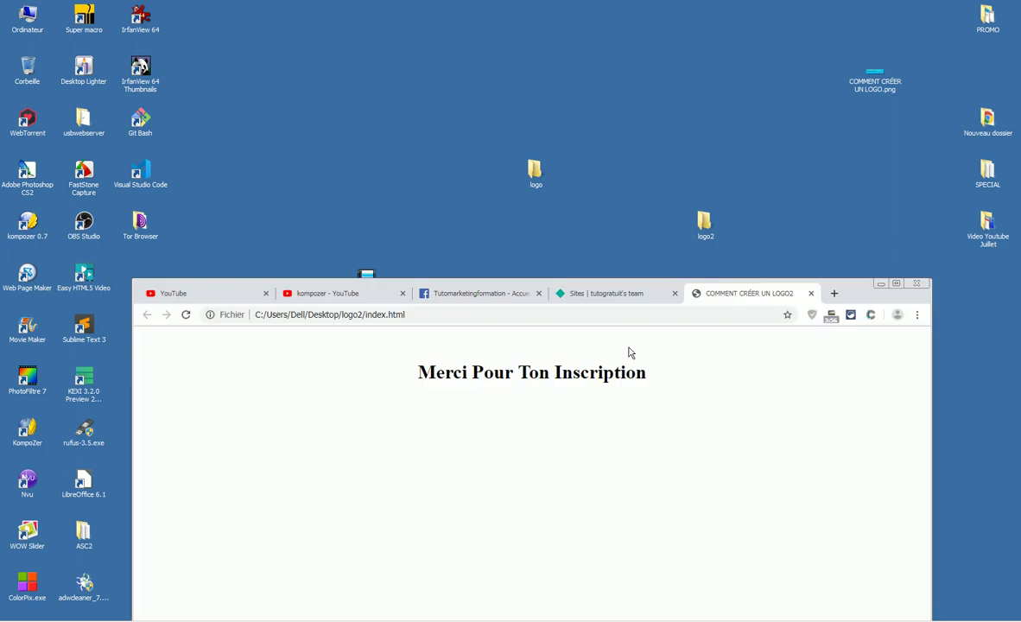
{"action": "left_click", "coordinate": [813, 294]}
{"action": "left_click_drag", "start_coordinate": [717, 234], "coordinate": [595, 554]}
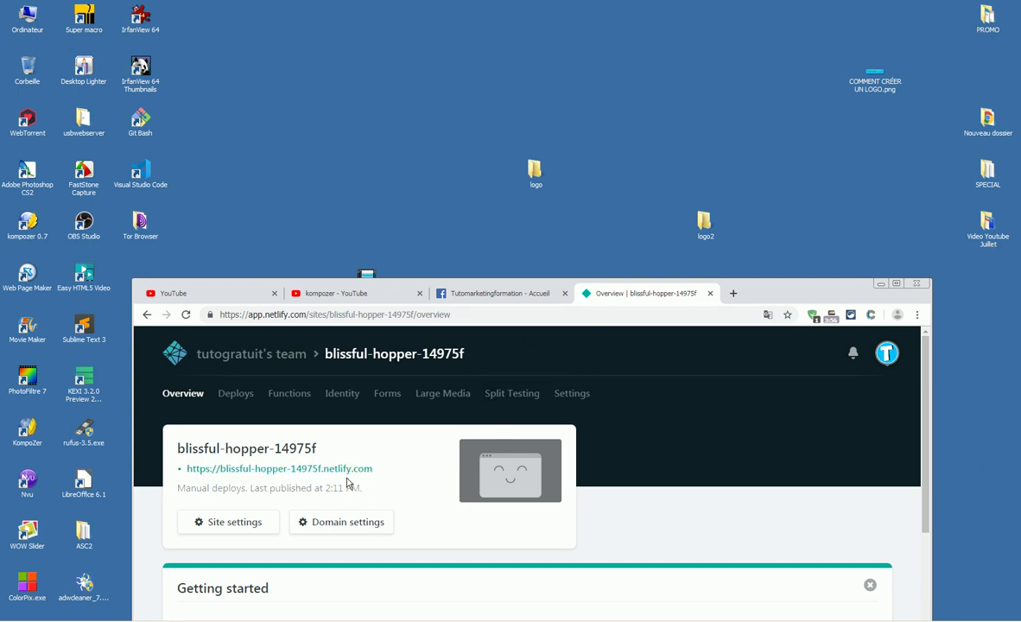
Open the published site in a new tab, maximize the browser and test the banner's Facebook link
{"action": "right_click", "coordinate": [351, 469]}
{"action": "left_click", "coordinate": [399, 476]}
{"action": "left_click", "coordinate": [748, 295]}
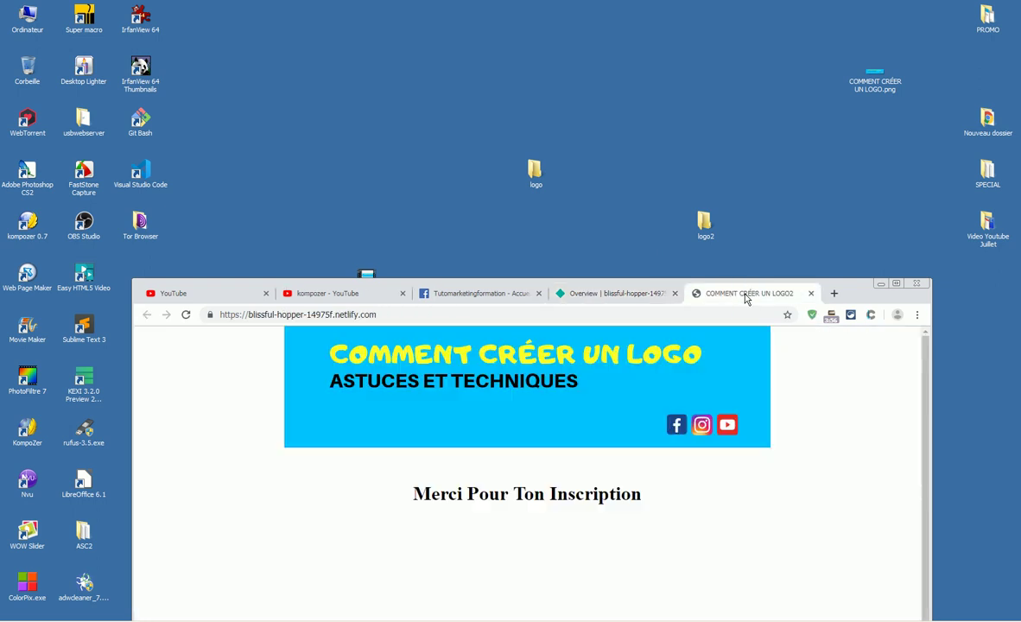
{"action": "left_click", "coordinate": [897, 284]}
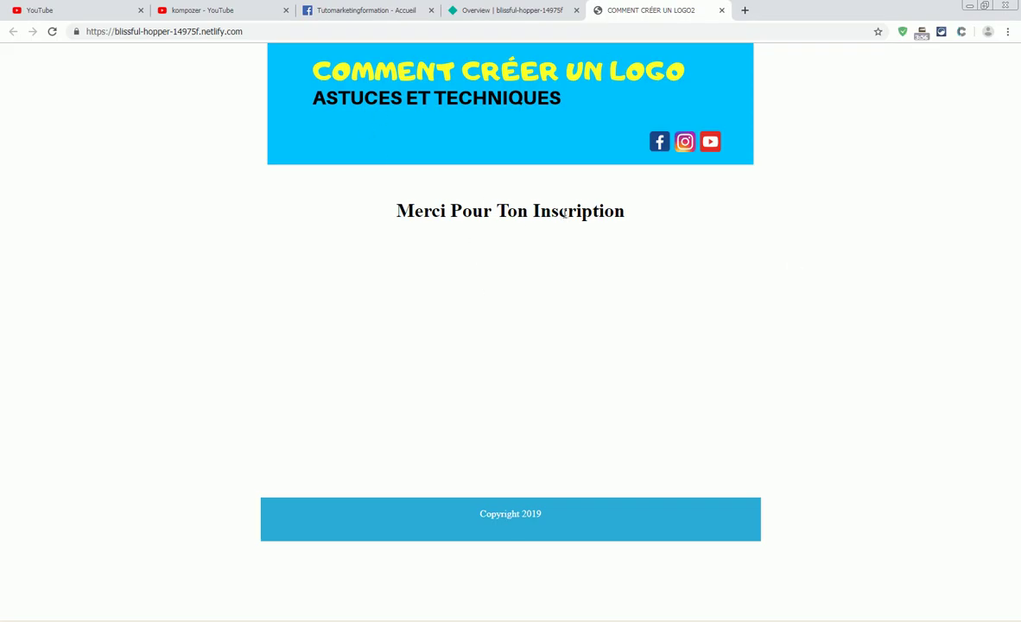
{"action": "left_click", "coordinate": [660, 144]}
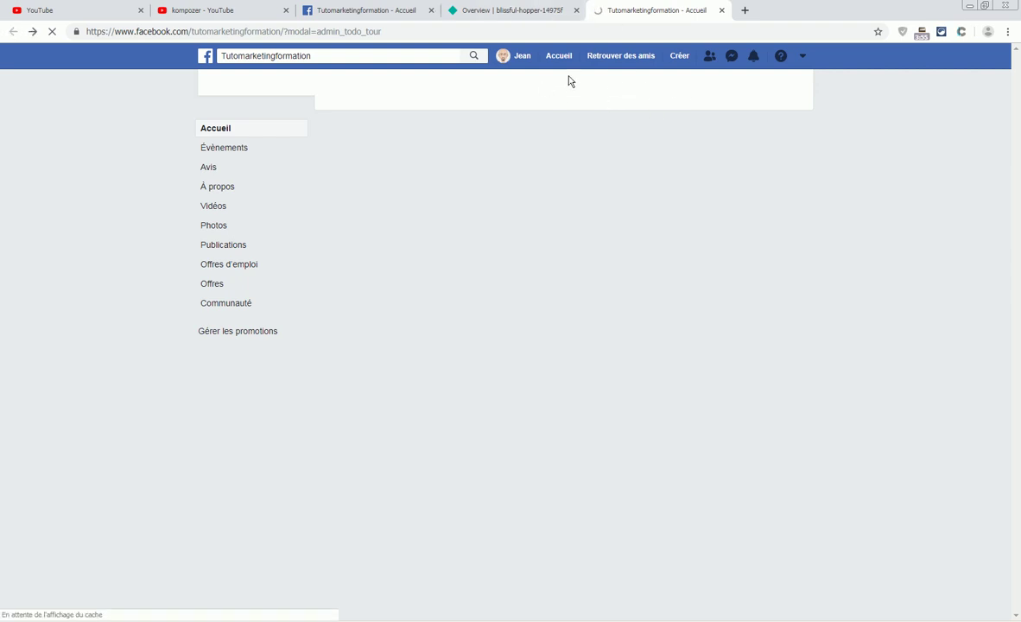
Return to the Netlify site overview and change the site name to logotuto in the site settings
{"action": "left_click", "coordinate": [490, 9]}
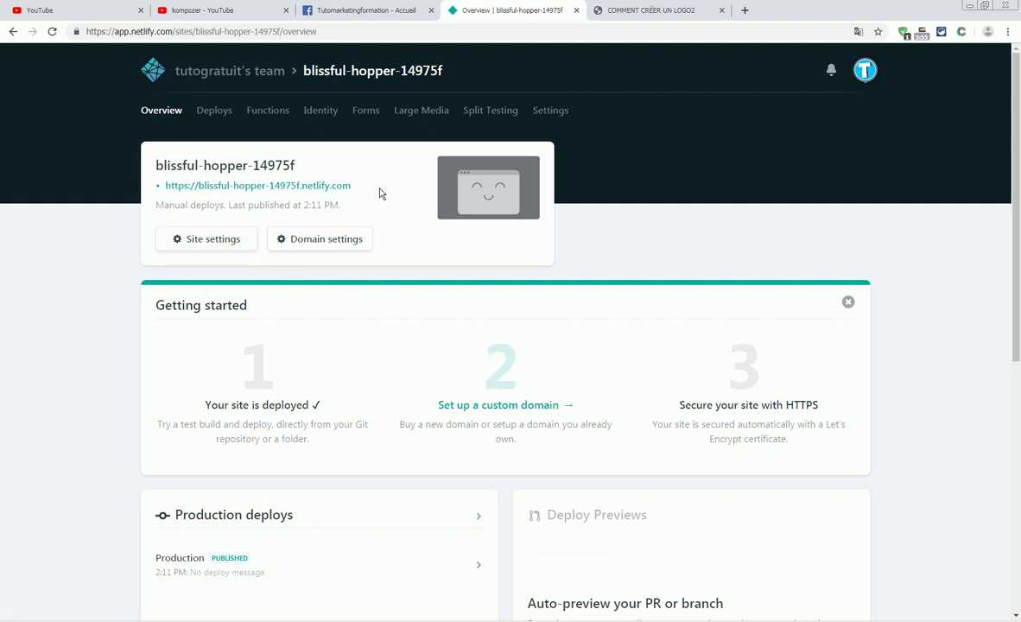
{"action": "left_click", "coordinate": [218, 247]}
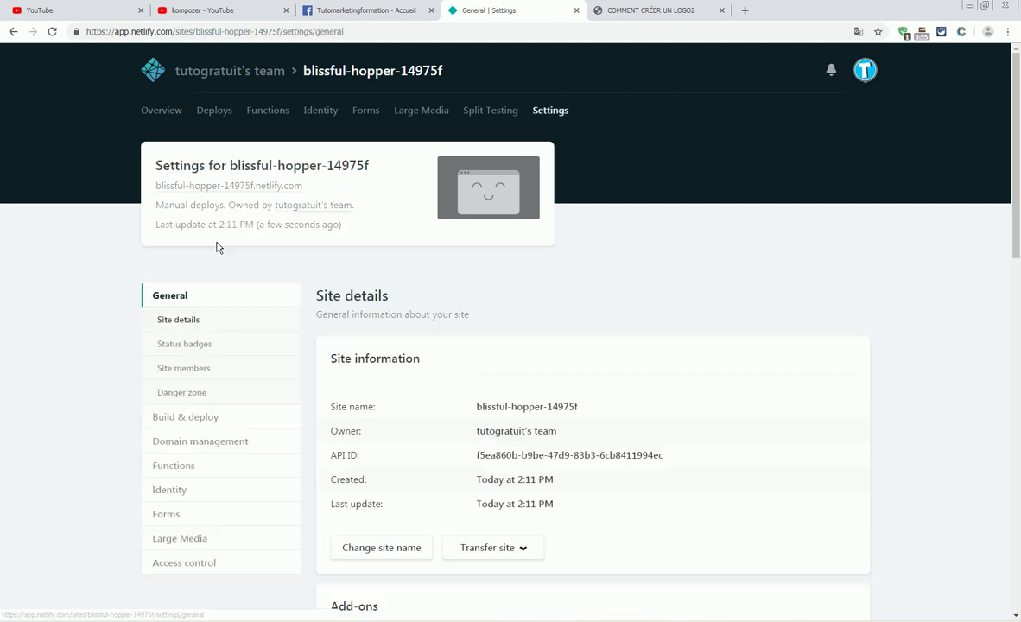
{"action": "scroll", "coordinate": [576, 403], "scroll_direction": "down", "scroll_amount": 2}
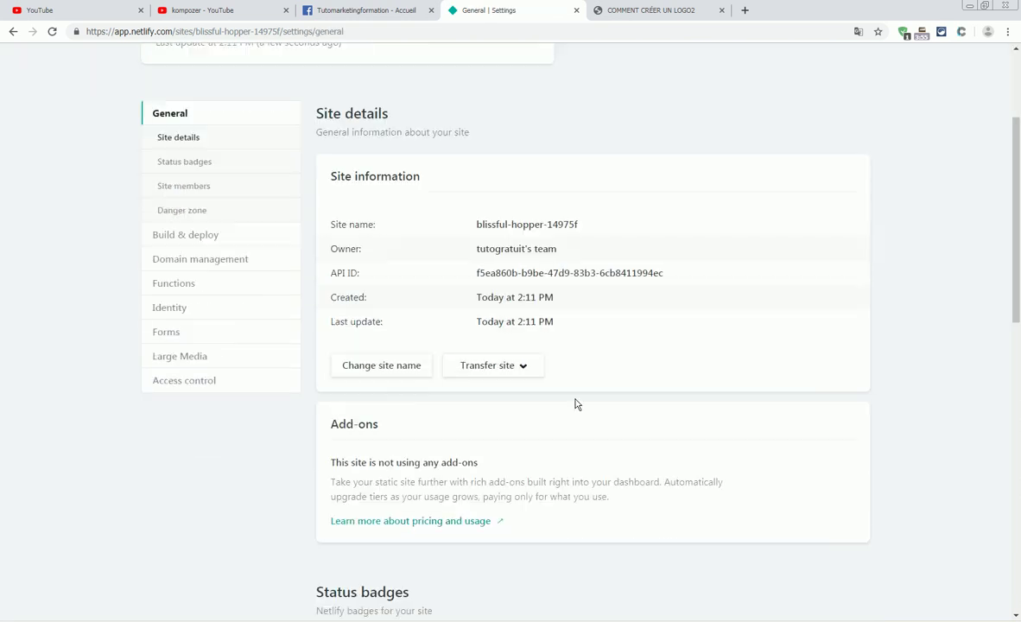
{"action": "left_click", "coordinate": [375, 367]}
{"action": "left_click_drag", "start_coordinate": [496, 343], "coordinate": [313, 346]}
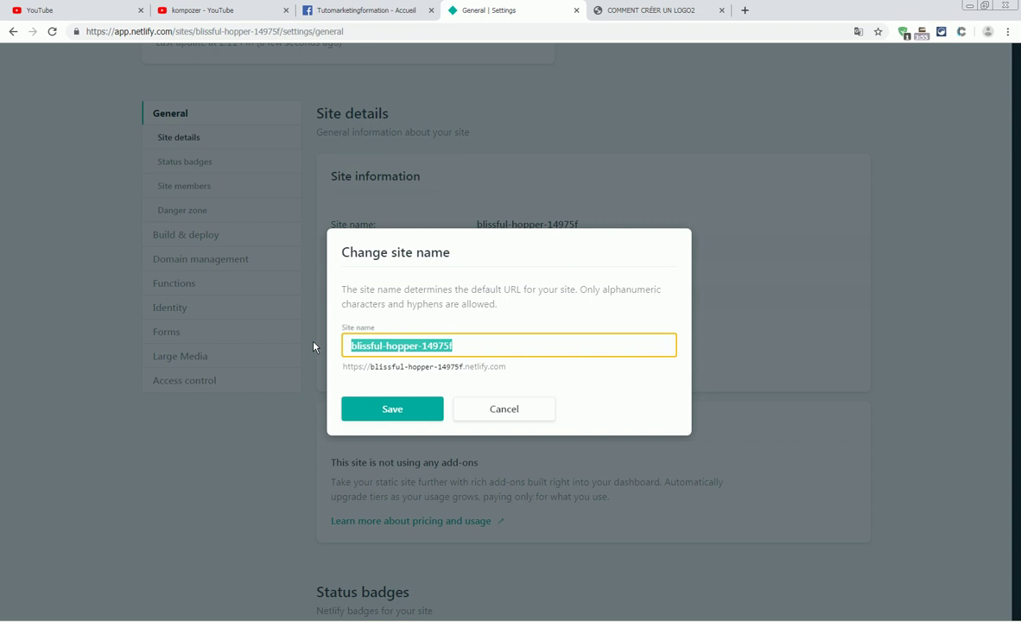
{"action": "type", "text": "log"}
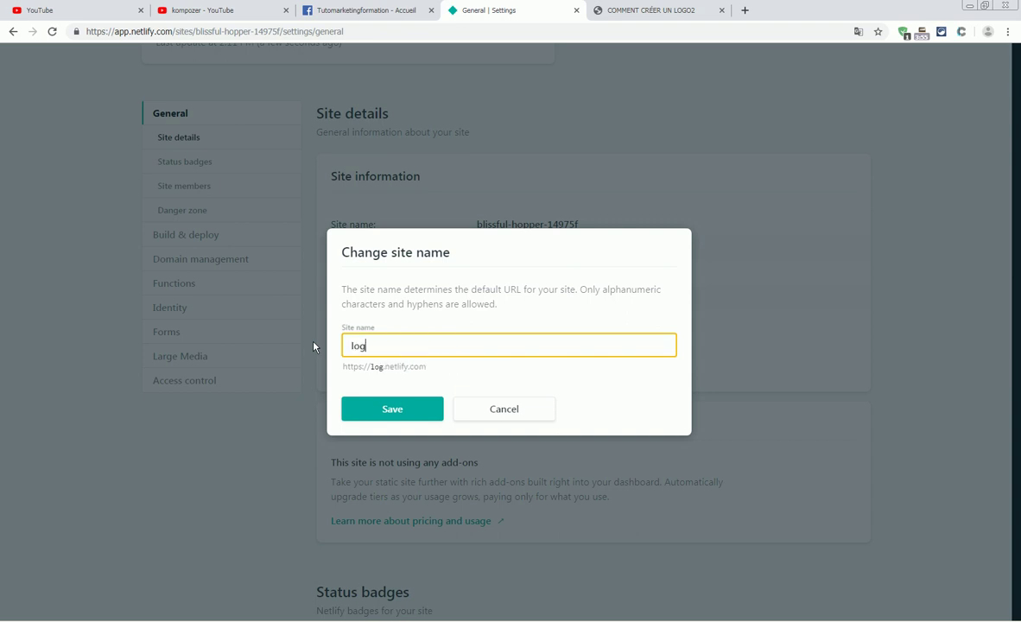
{"action": "type", "text": "otuto"}
{"action": "left_click", "coordinate": [389, 412]}
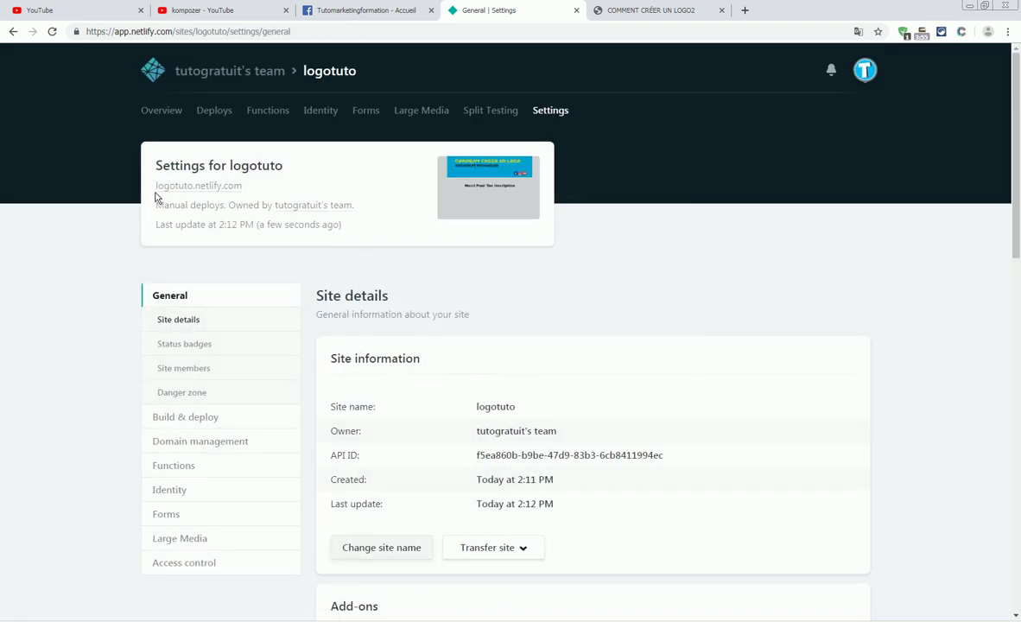
Open logotuto.netlify.com in a new tab and compare its address with the previously opened page's address
{"action": "right_click", "coordinate": [192, 189]}
{"action": "left_click", "coordinate": [251, 194]}
{"action": "left_click", "coordinate": [787, 12]}
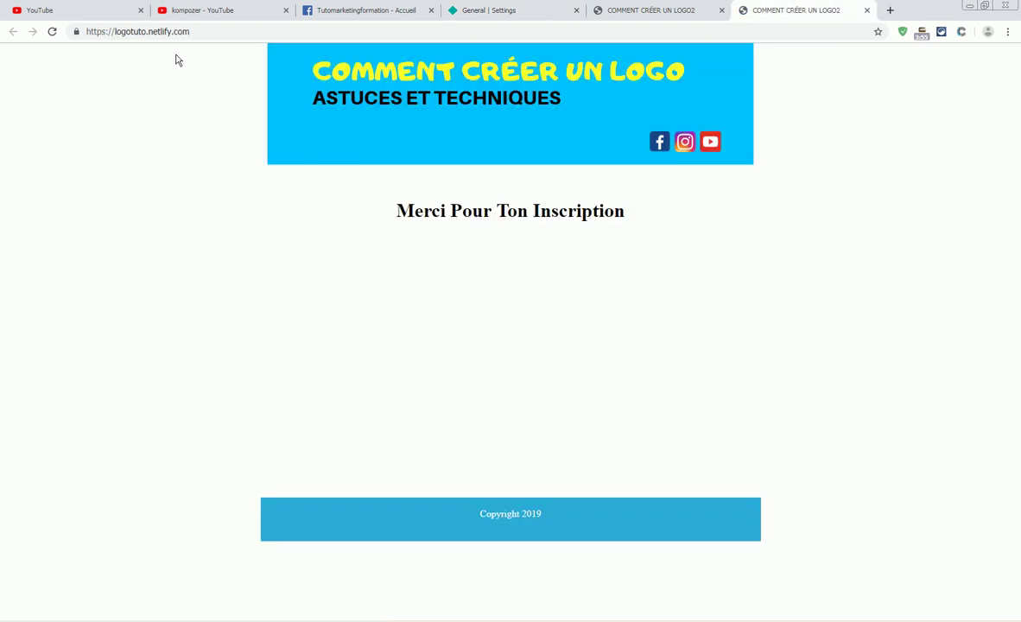
{"action": "left_click", "coordinate": [189, 32]}
{"action": "left_click", "coordinate": [605, 9]}
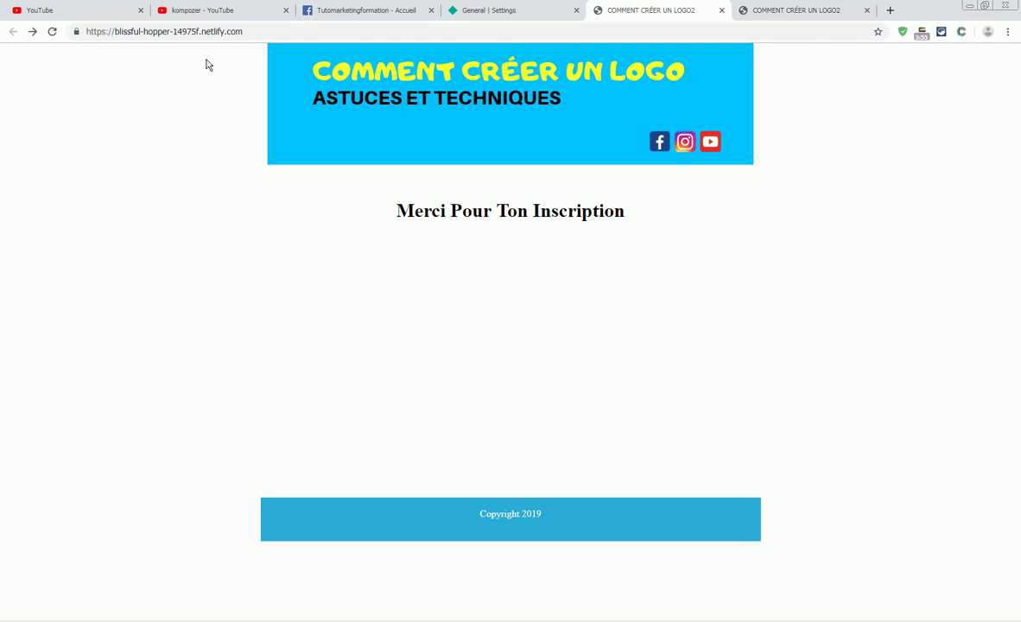
{"action": "left_click", "coordinate": [259, 31]}
{"action": "left_click", "coordinate": [786, 11]}
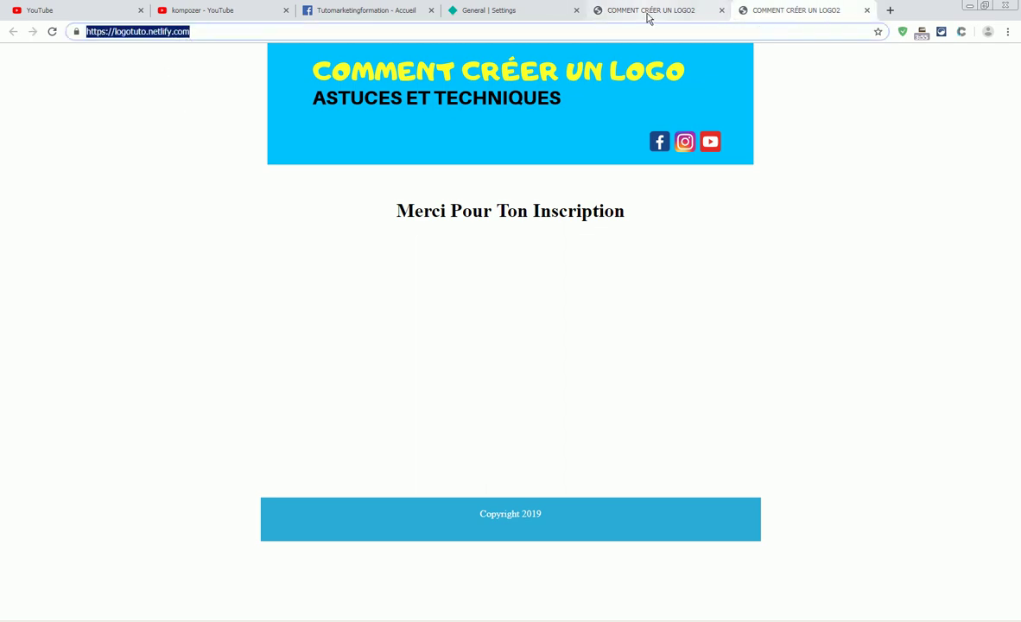
Examine logotuto's general settings in Netlify, including the transfer options, site details, status badges and site members
{"action": "left_click", "coordinate": [517, 12]}
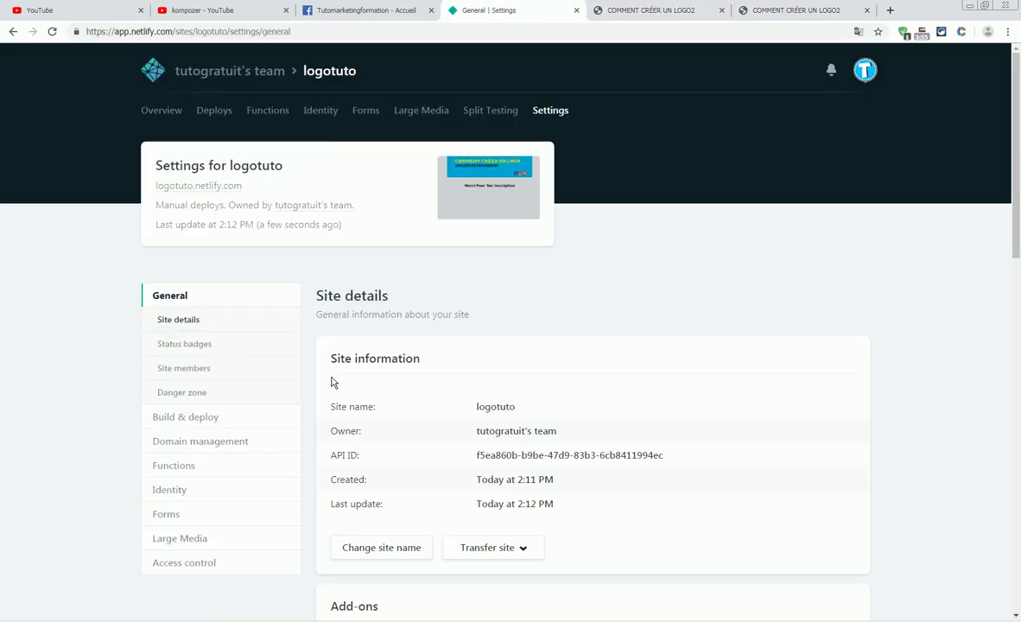
{"action": "scroll", "coordinate": [421, 216], "scroll_direction": "down", "scroll_amount": 2}
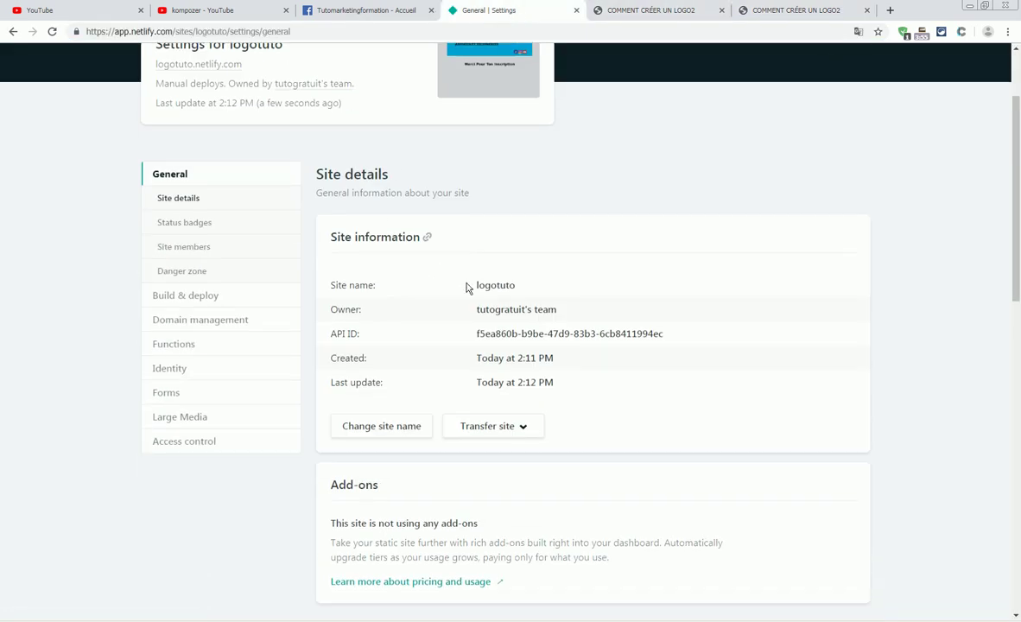
{"action": "left_click", "coordinate": [522, 430]}
{"action": "left_click", "coordinate": [490, 426]}
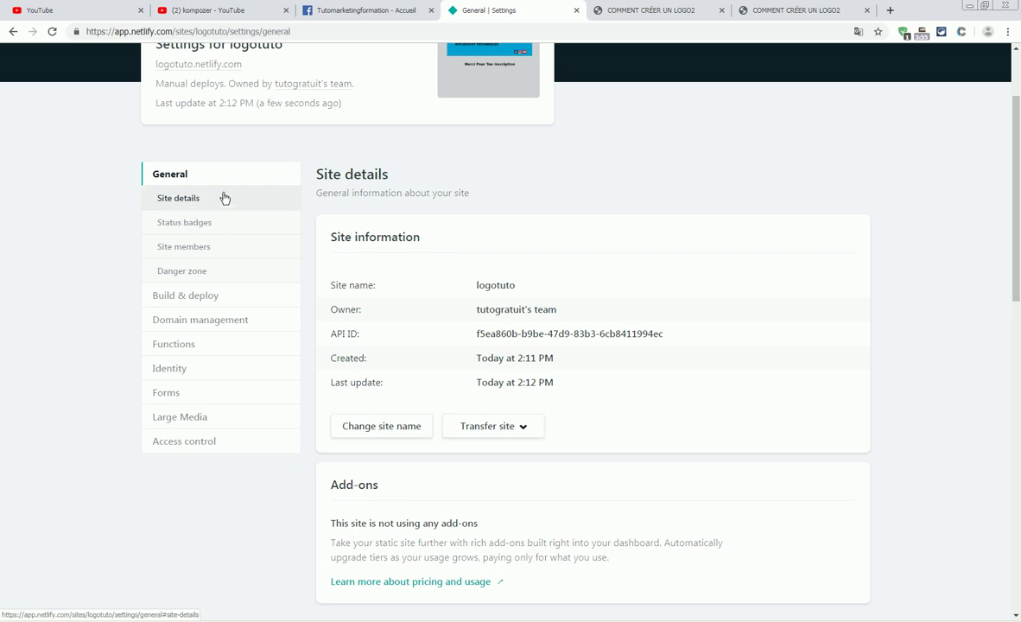
{"action": "left_click", "coordinate": [184, 206]}
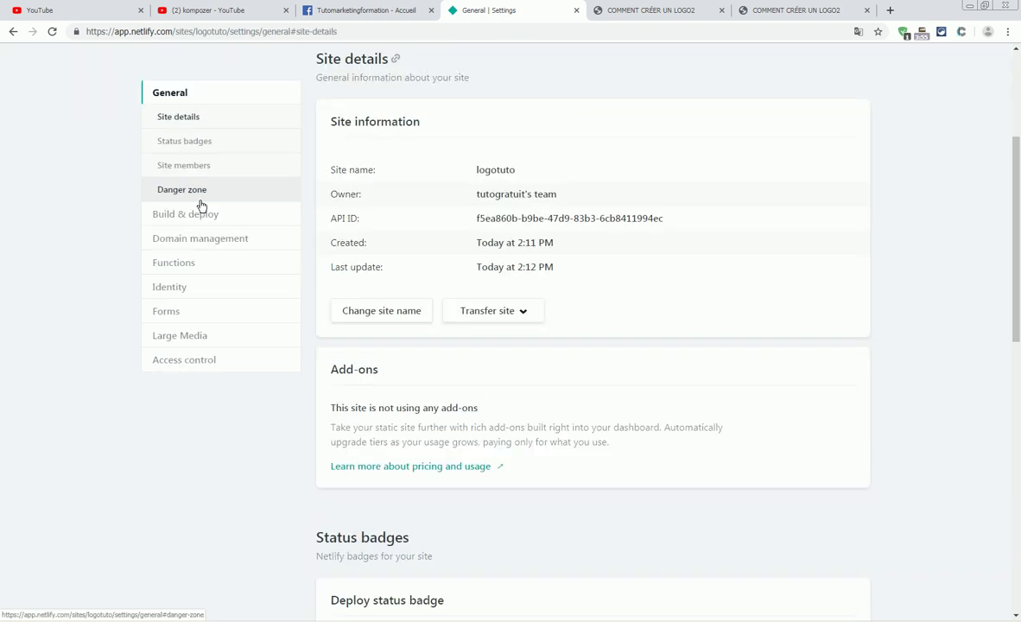
{"action": "scroll", "coordinate": [403, 347], "scroll_direction": "down", "scroll_amount": 2}
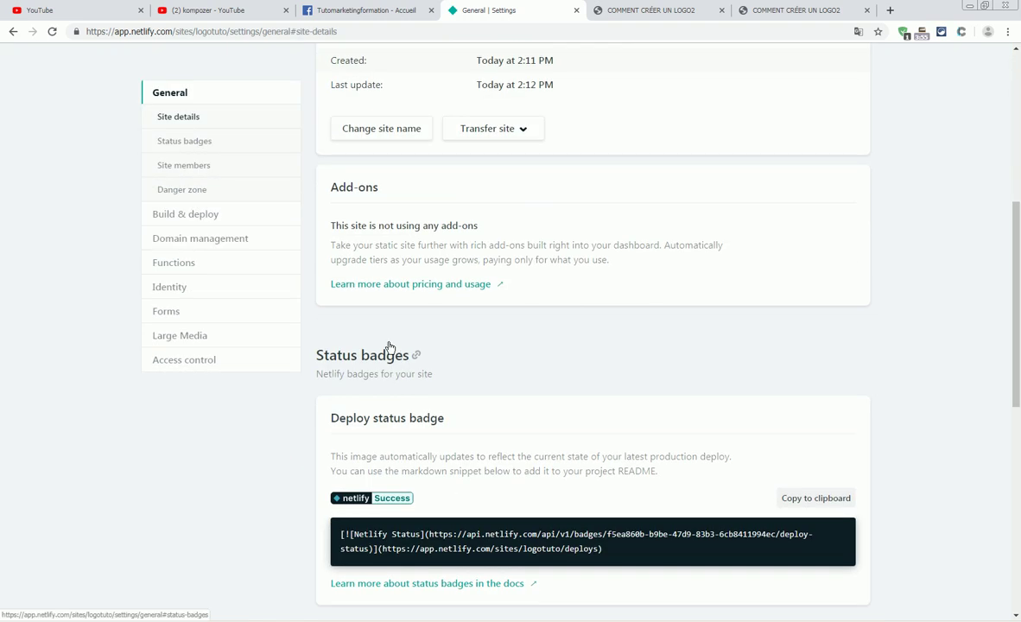
{"action": "scroll", "coordinate": [449, 454], "scroll_direction": "down", "scroll_amount": 4}
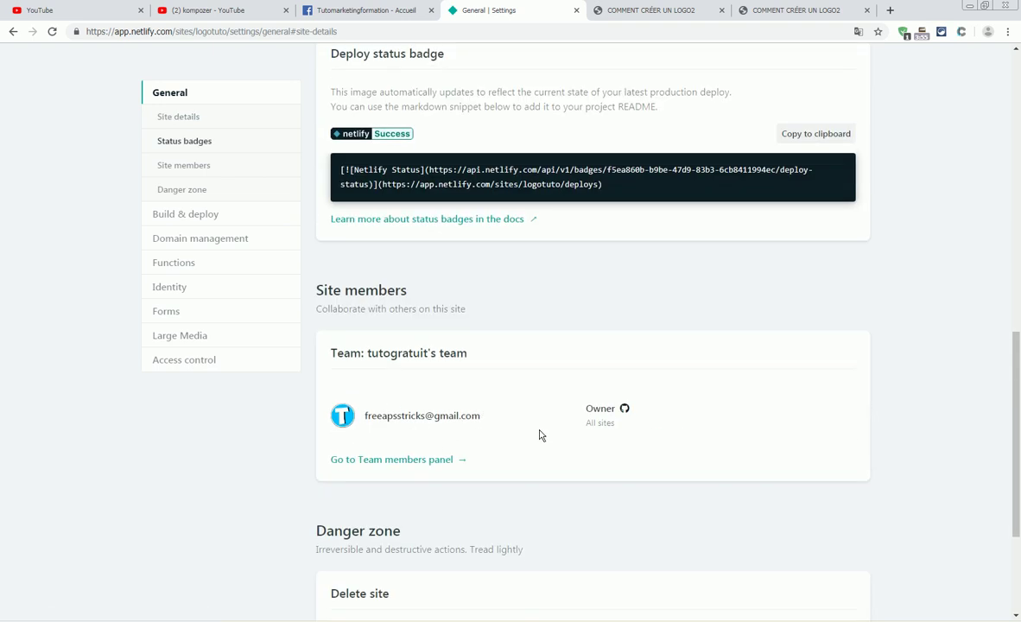
Check the site deletion option in logotuto's general settings, and return to the site information section
{"action": "scroll", "coordinate": [579, 437], "scroll_direction": "down", "scroll_amount": 3}
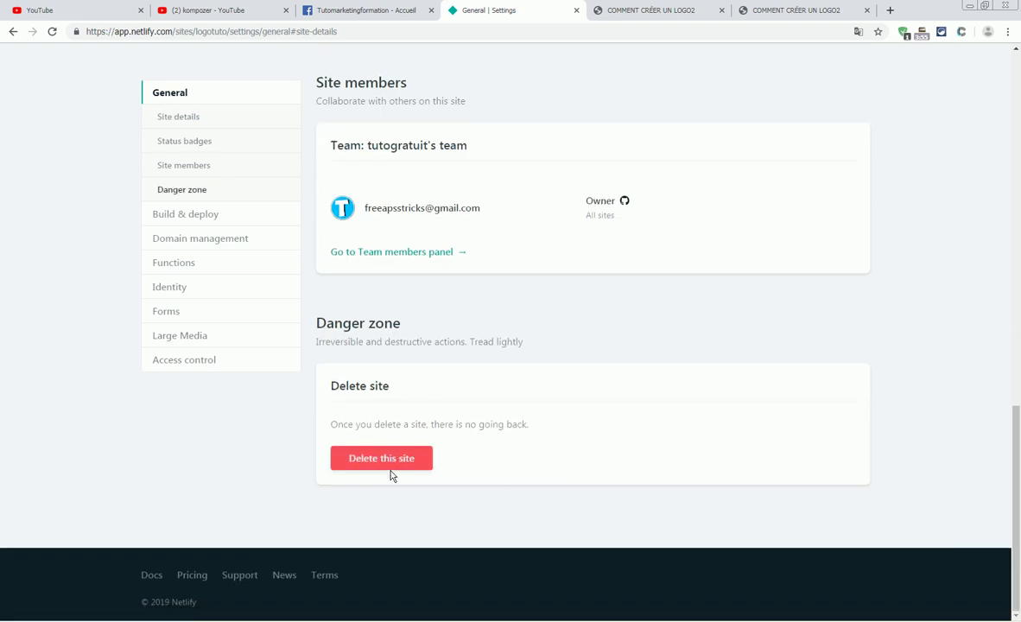
{"action": "scroll", "coordinate": [522, 376], "scroll_direction": "up", "scroll_amount": 5}
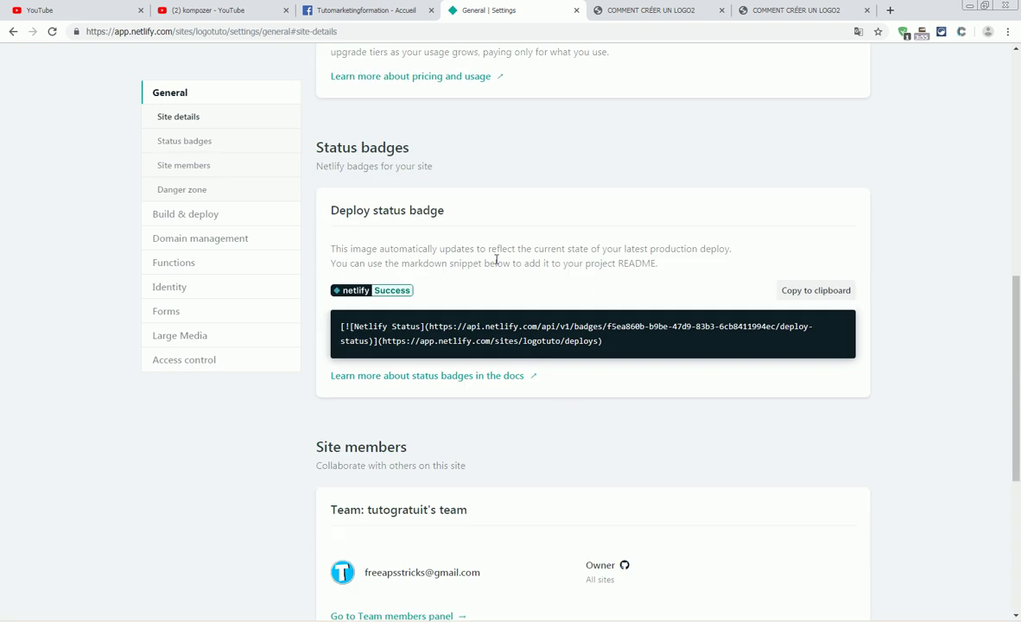
{"action": "scroll", "coordinate": [635, 285], "scroll_direction": "up", "scroll_amount": 4}
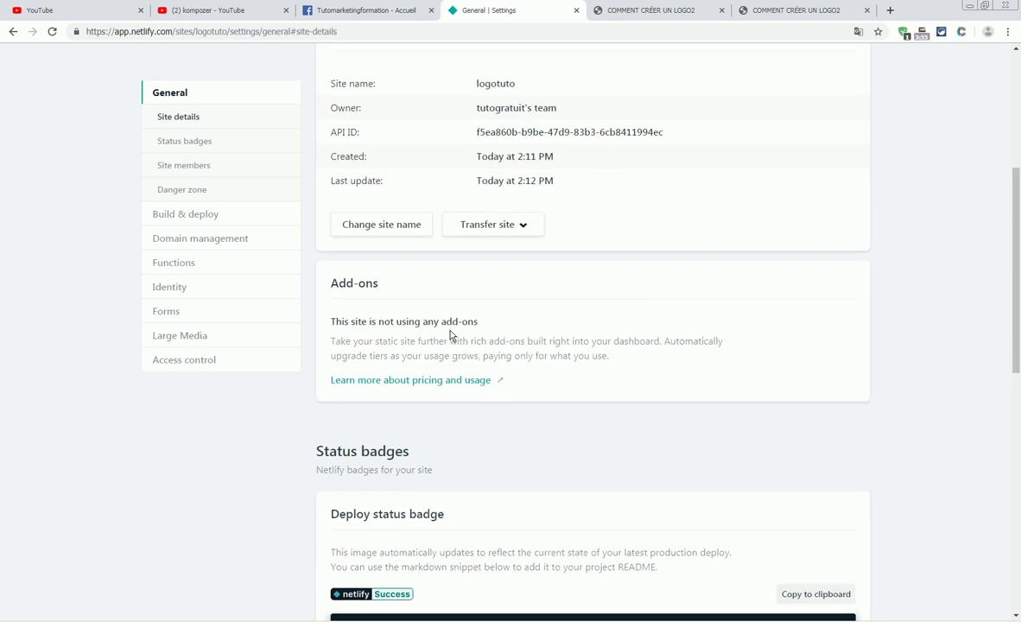
{"action": "scroll", "coordinate": [473, 347], "scroll_direction": "up", "scroll_amount": 4}
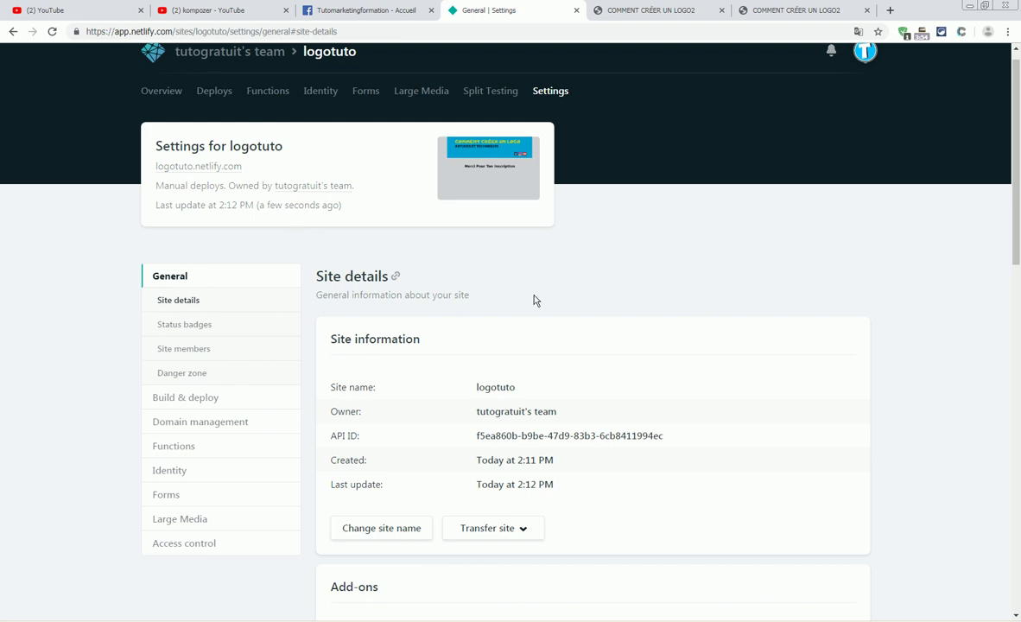
Open logotuto's Forms settings, review the form-handling documentation with its HTML form example, and close the documentation page
{"action": "left_click", "coordinate": [166, 494]}
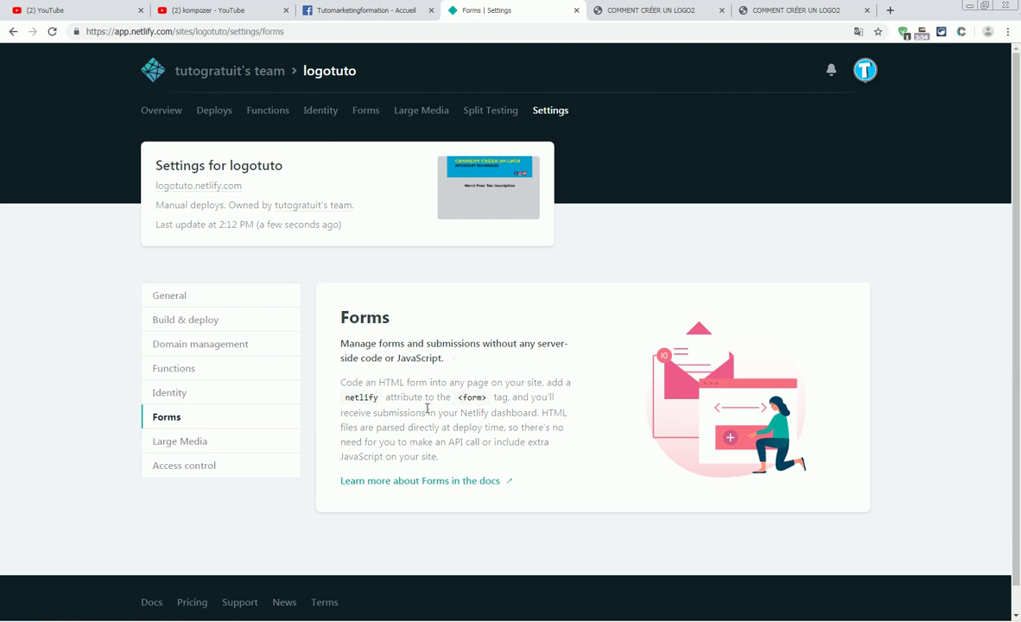
{"action": "left_click", "coordinate": [483, 482]}
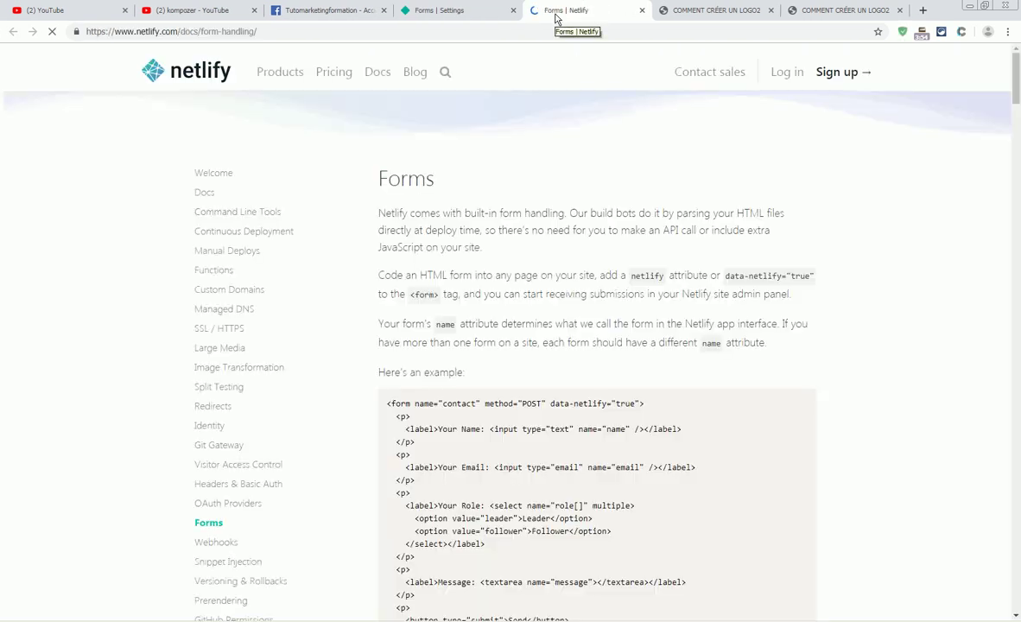
{"action": "scroll", "coordinate": [545, 311], "scroll_direction": "down", "scroll_amount": 3}
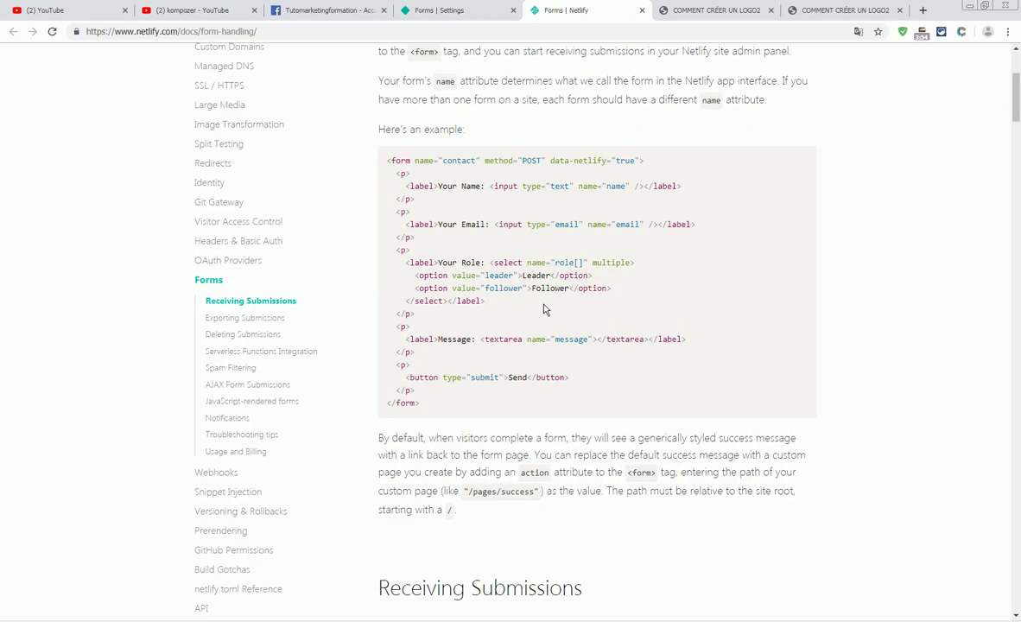
{"action": "scroll", "coordinate": [545, 311], "scroll_direction": "down", "scroll_amount": 4}
{"action": "scroll", "coordinate": [566, 361], "scroll_direction": "up", "scroll_amount": 6}
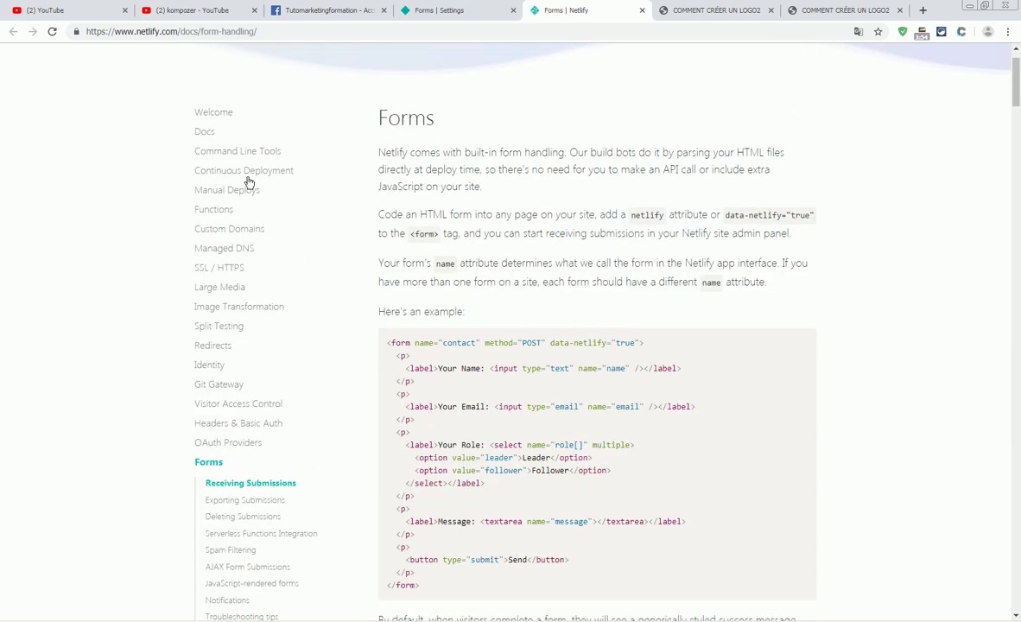
{"action": "left_click", "coordinate": [641, 11]}
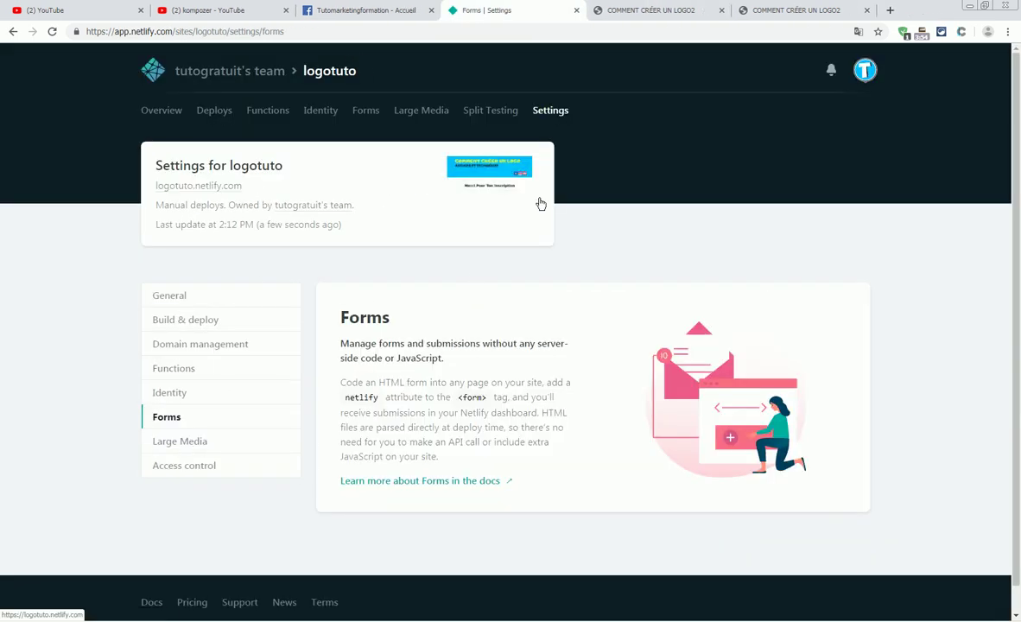